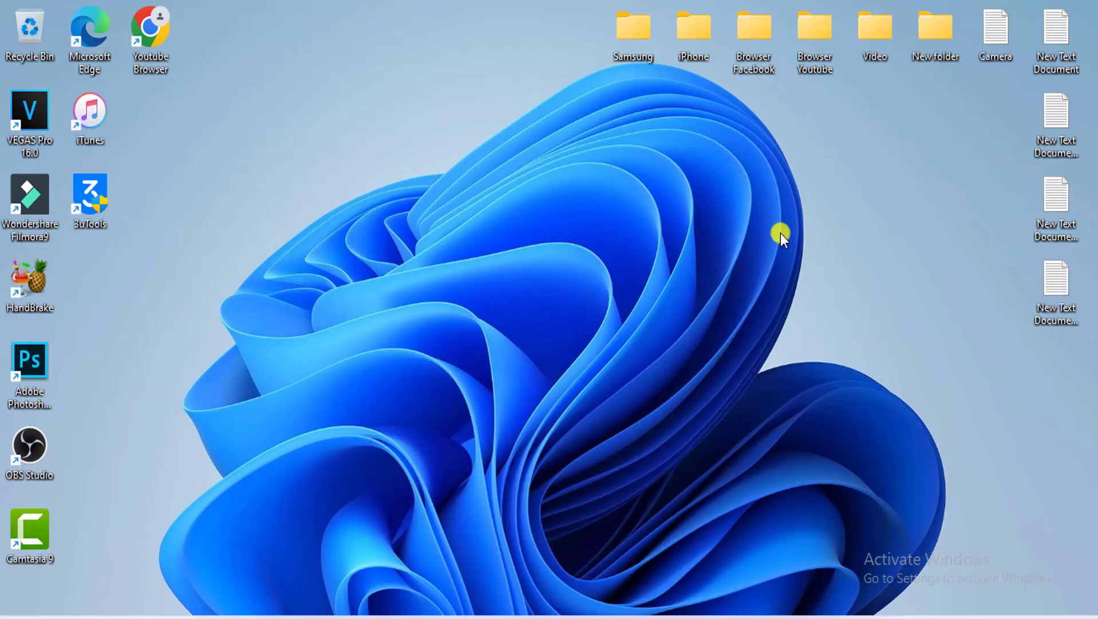
Step: Refresh the desktop twice from its right-click menu
right_click(588, 244)
click(606, 241)
right_click(503, 270)
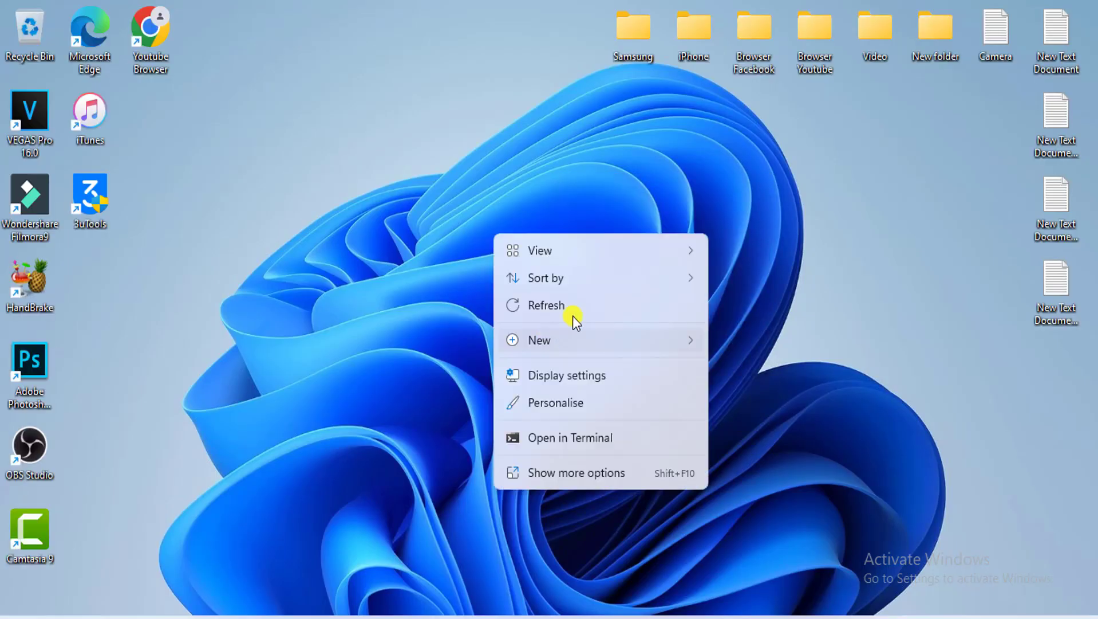
click(572, 316)
Step: Open a new Chrome window and enter 'apple id.com/delete' in the Google search box
click(555, 614)
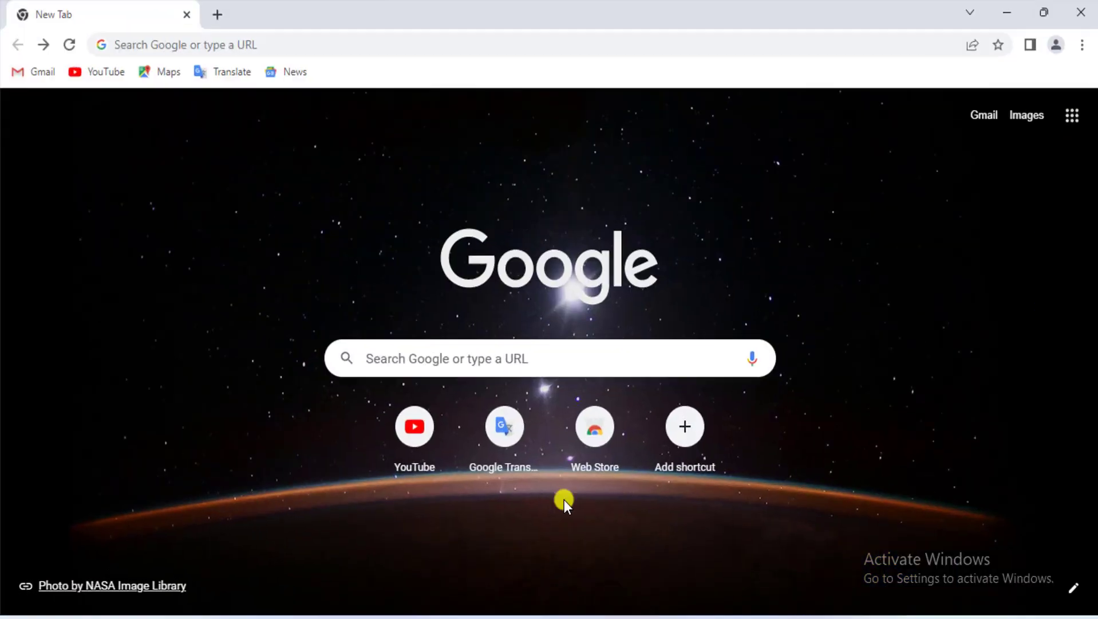
click(437, 360)
text(app)
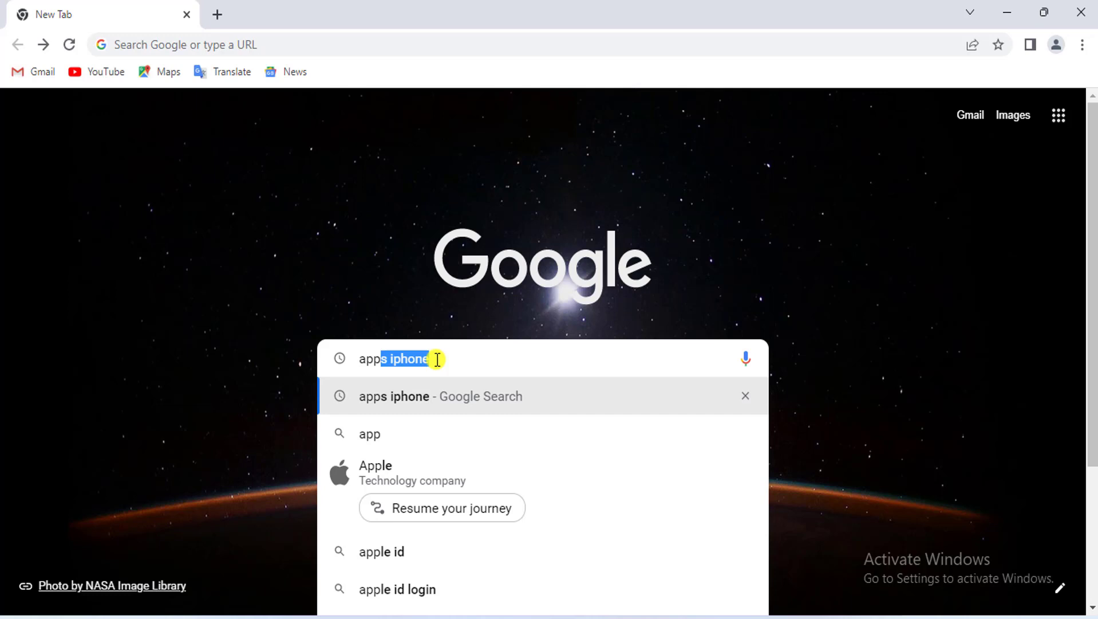
text(le)
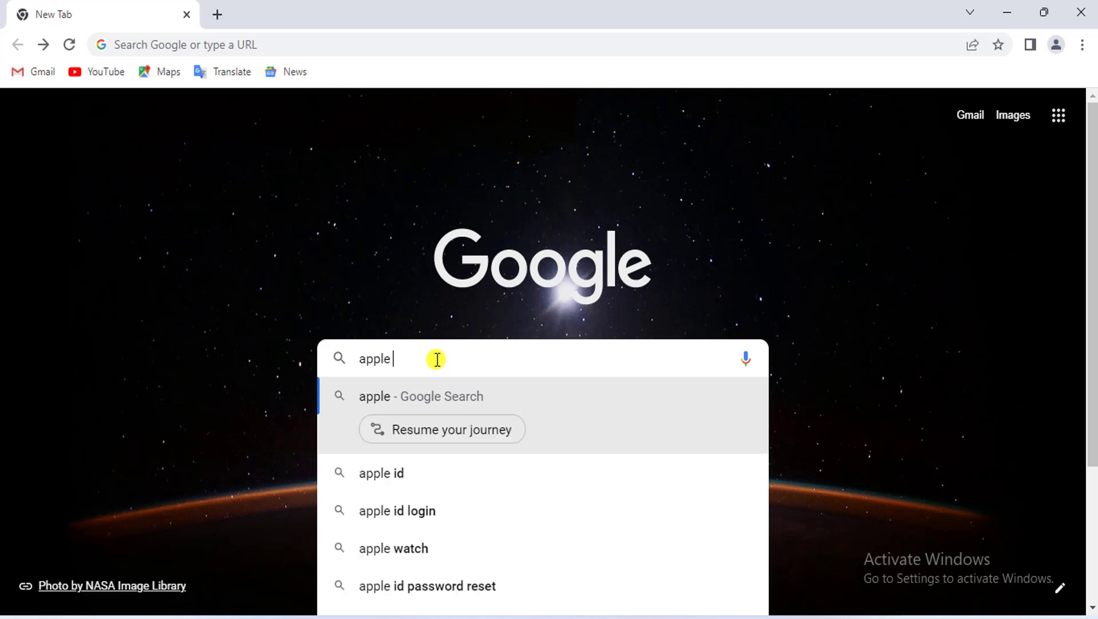
text( id)
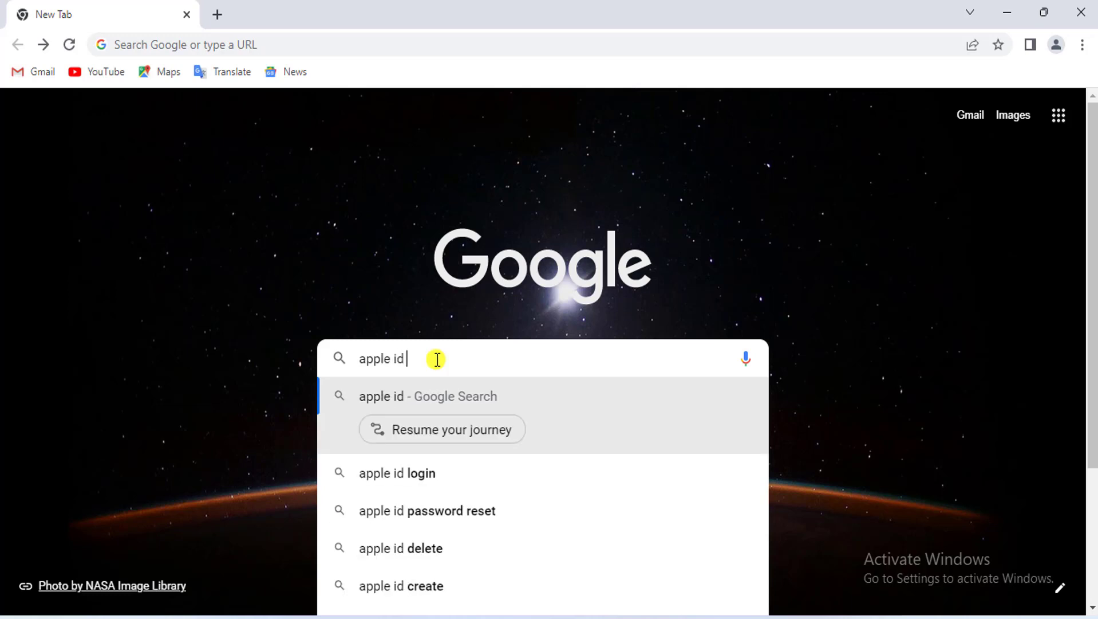
text(.)
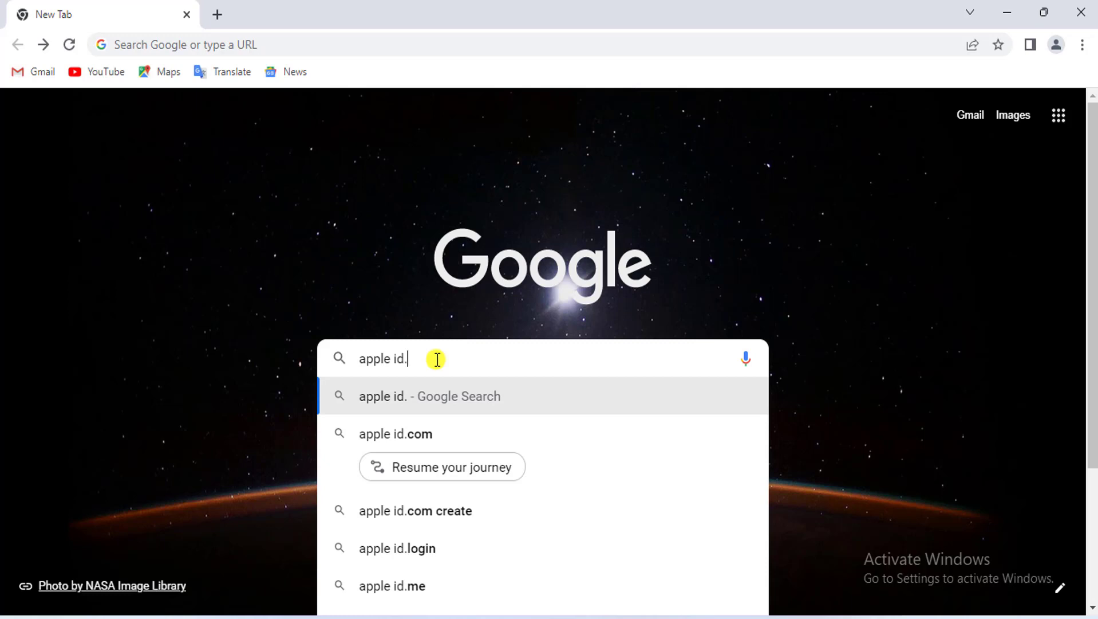
text(com/)
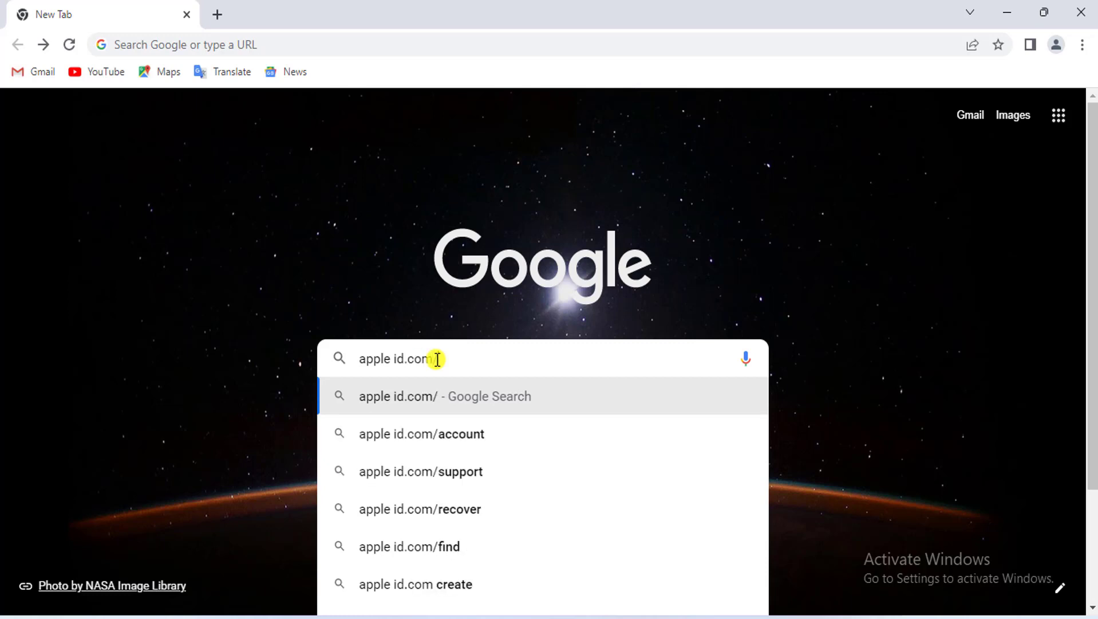
text(delete)
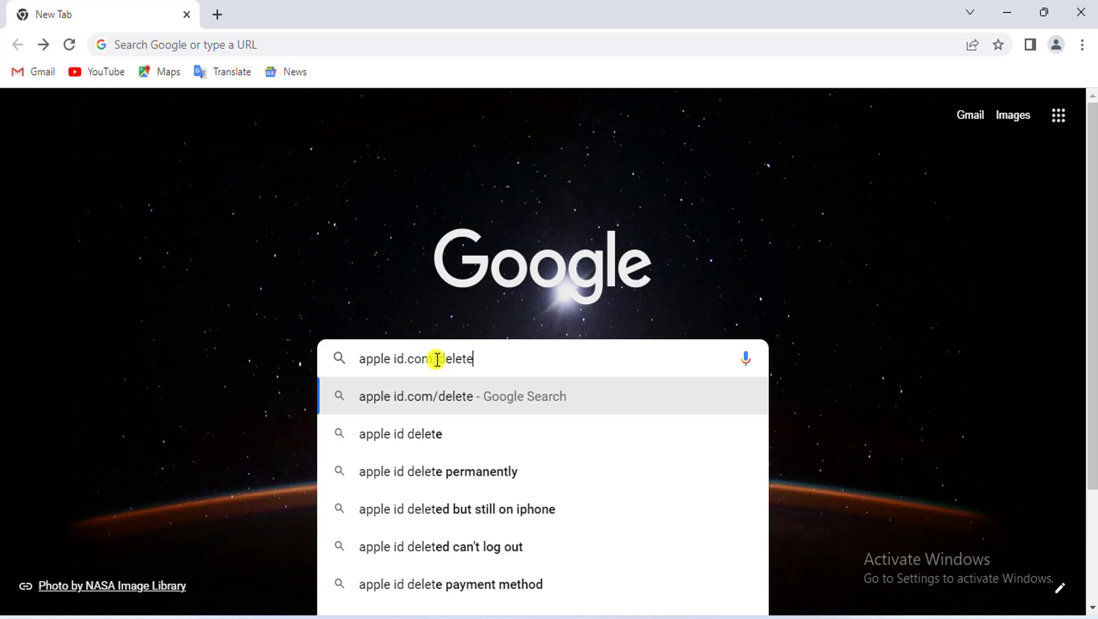
drag(486, 361, 314, 359)
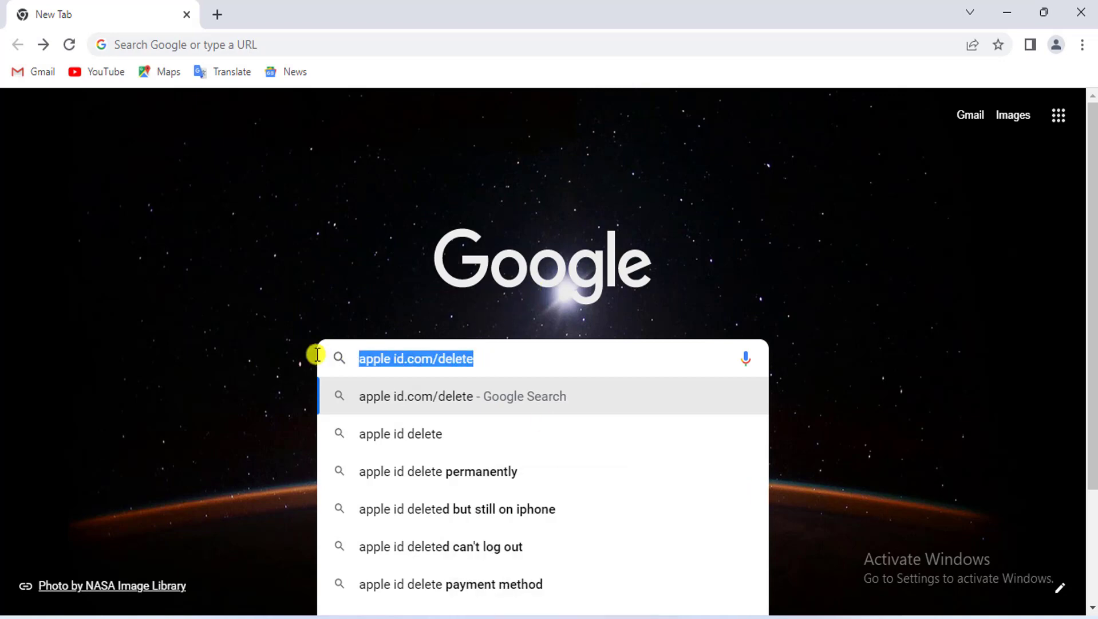
click(504, 358)
Step: Run the 'apple id.com/delete' search and open Apple's support.apple.com personal data article
key(Return)
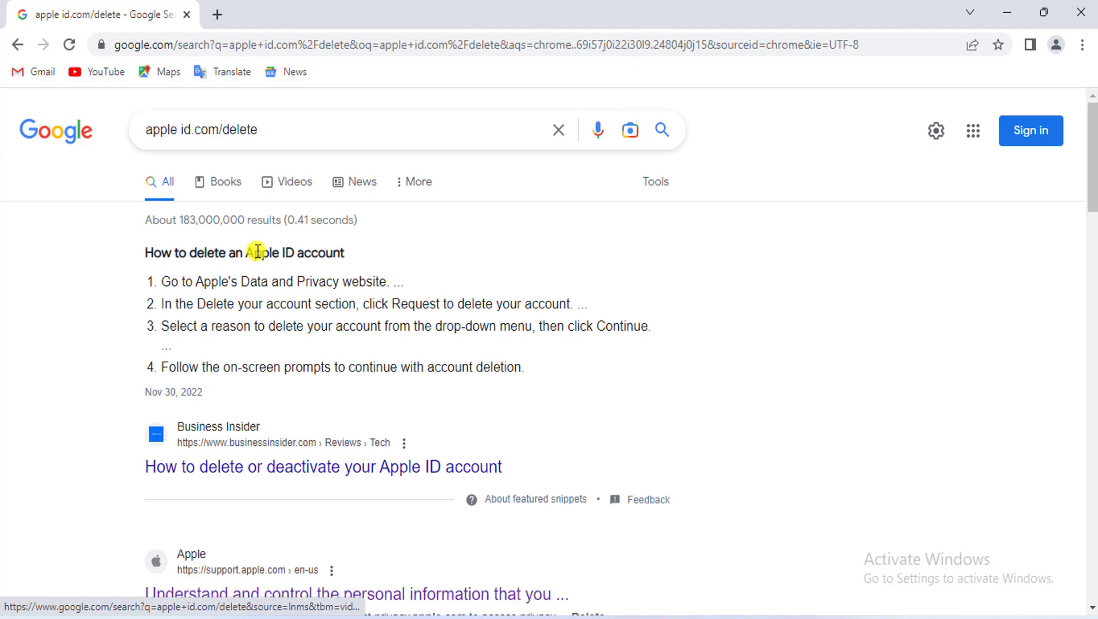
scroll(260, 371, down, 3)
scroll(260, 371, up, 3)
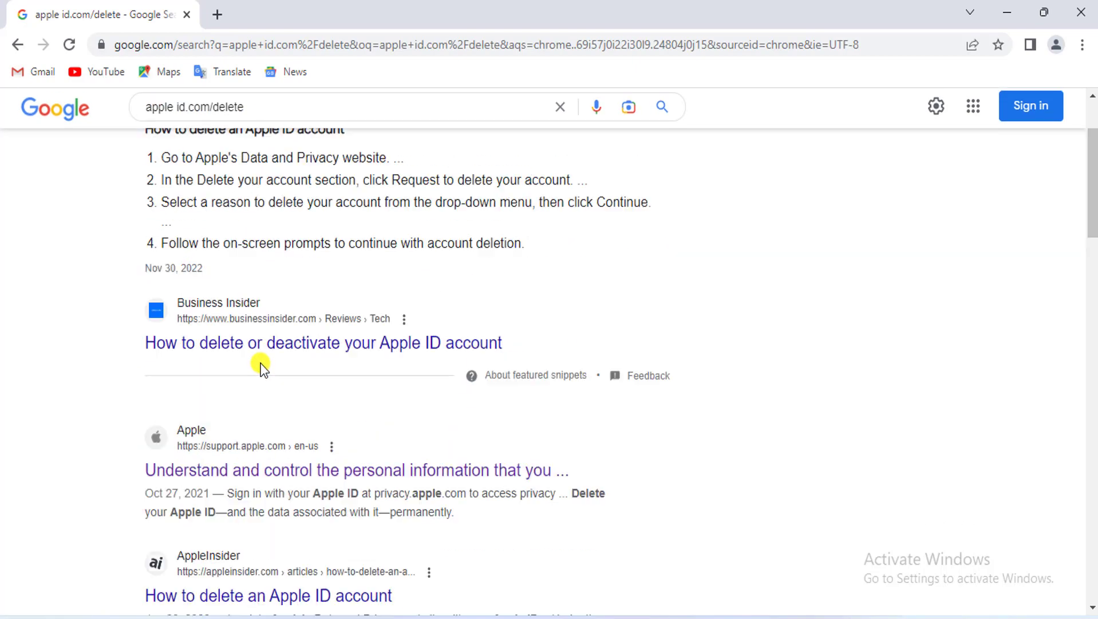
scroll(260, 371, up, 1)
scroll(377, 292, down, 1)
scroll(296, 326, down, 3)
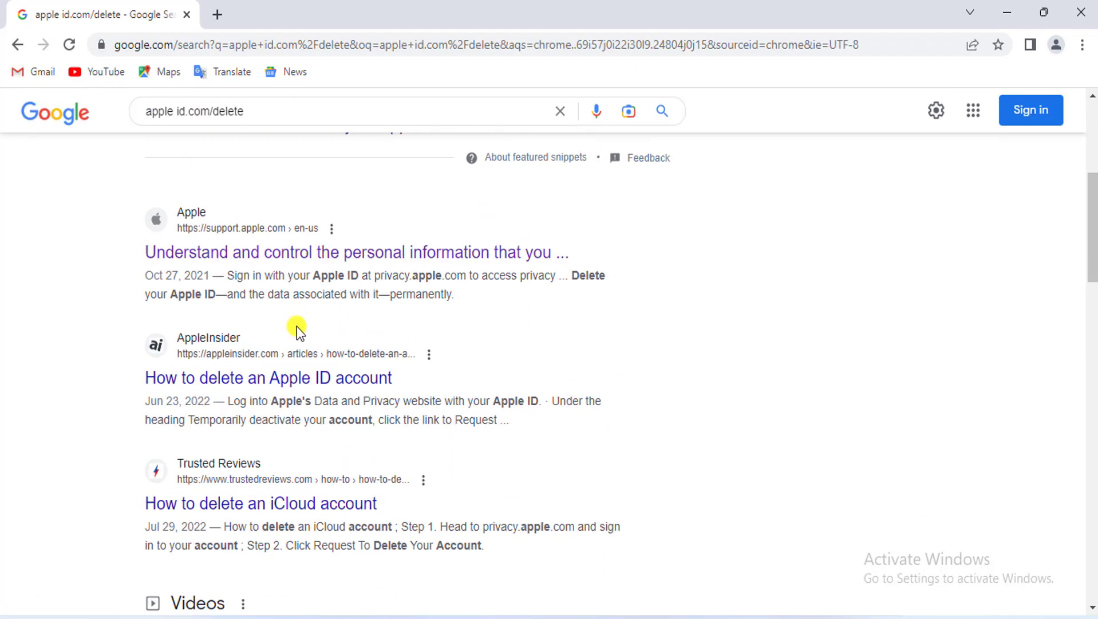
drag(141, 252, 554, 274)
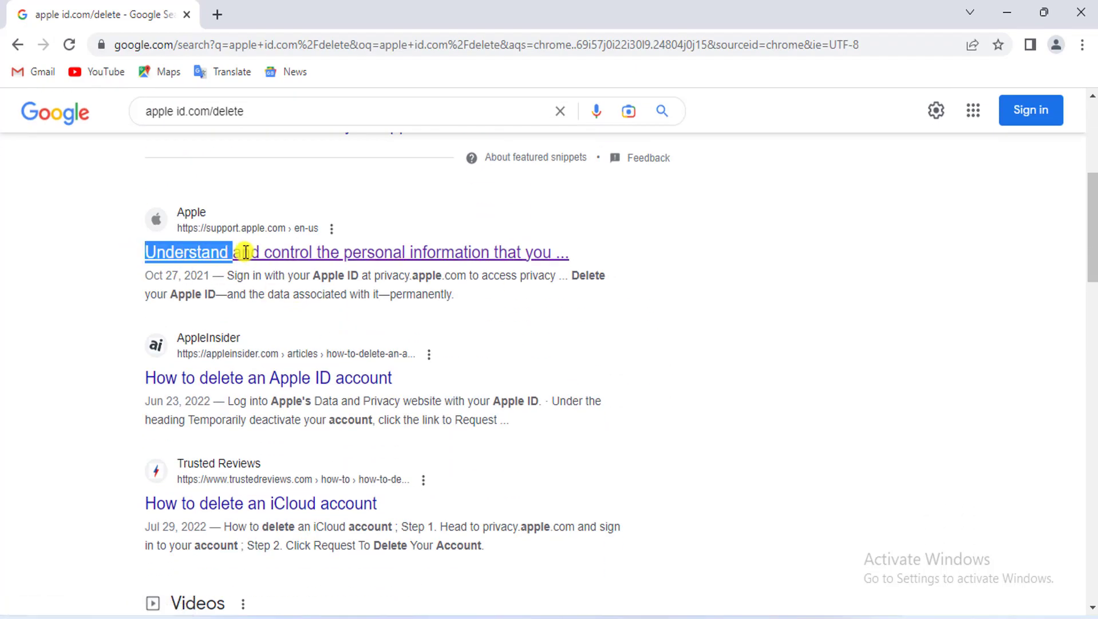
click(721, 258)
click(292, 252)
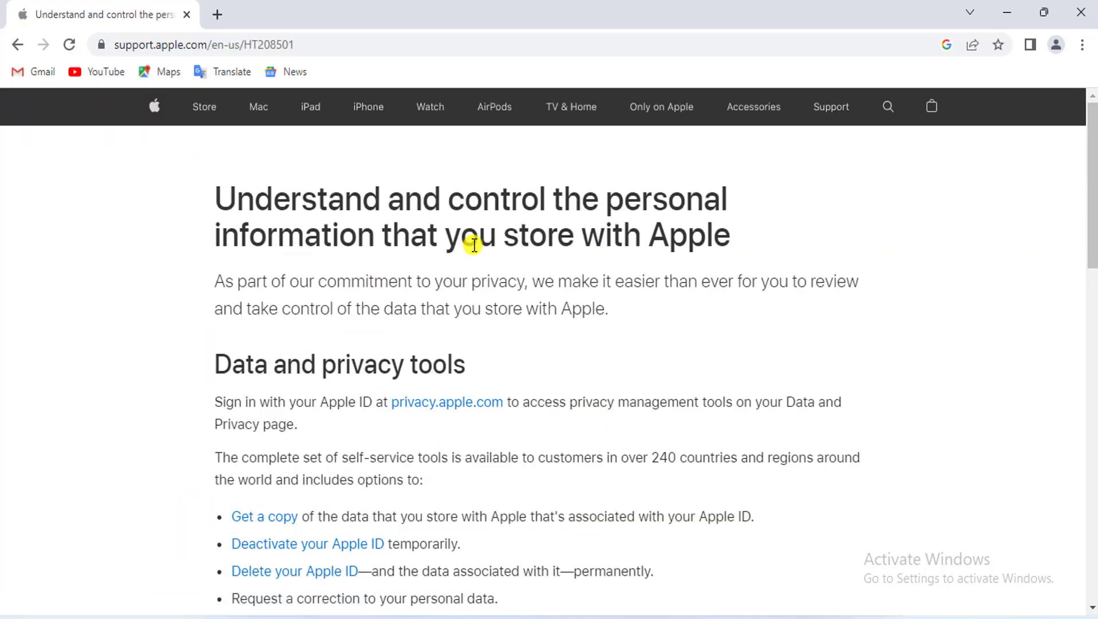
scroll(538, 249, down, 1)
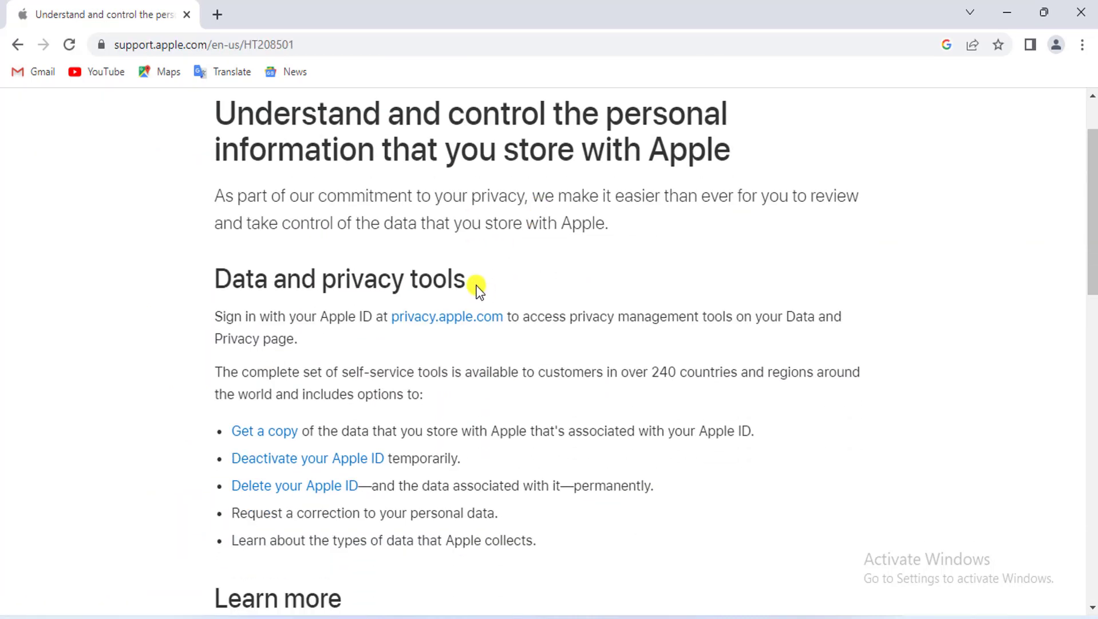
drag(499, 284, 194, 283)
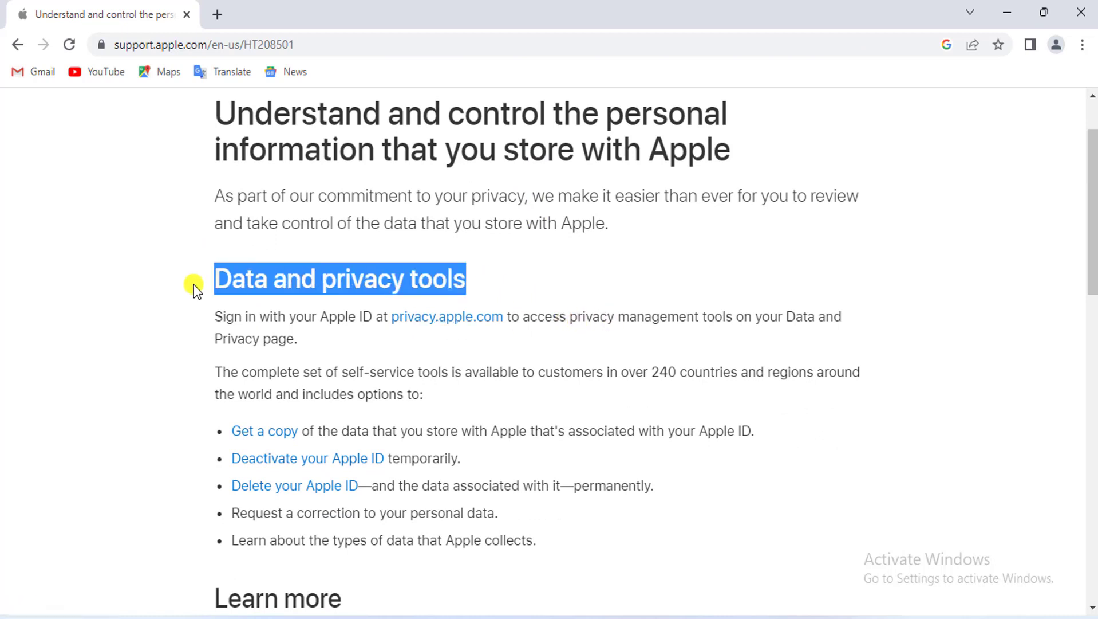
click(481, 322)
Step: Go to privacy.apple.com and sign in with the saved Apple ID and password
click(470, 318)
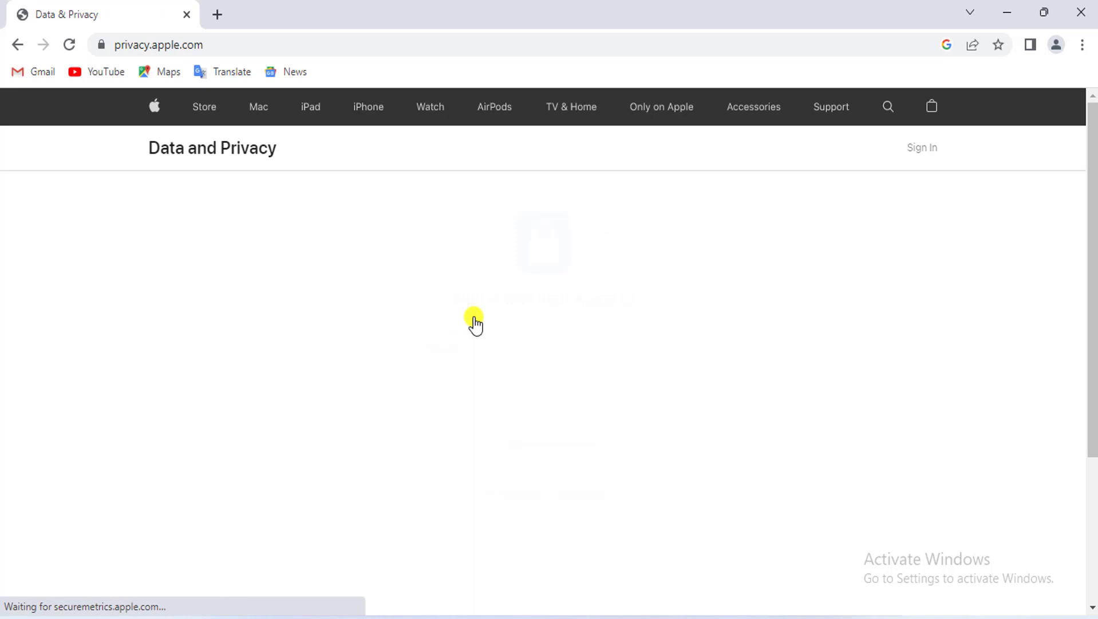
click(485, 338)
key(ctrl+v)
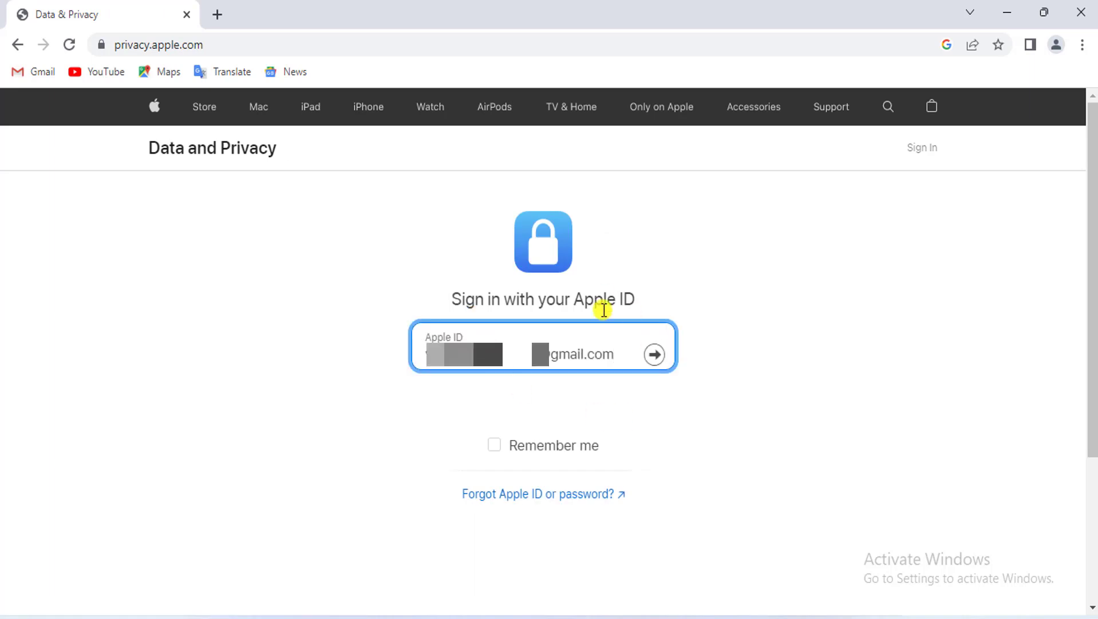
click(654, 354)
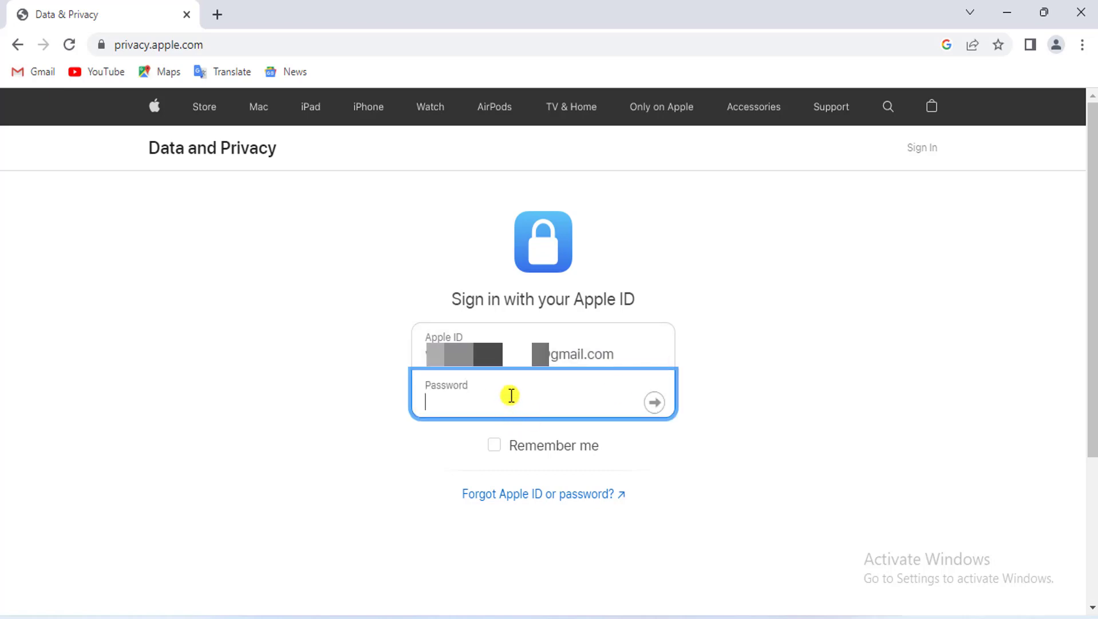
text(•)
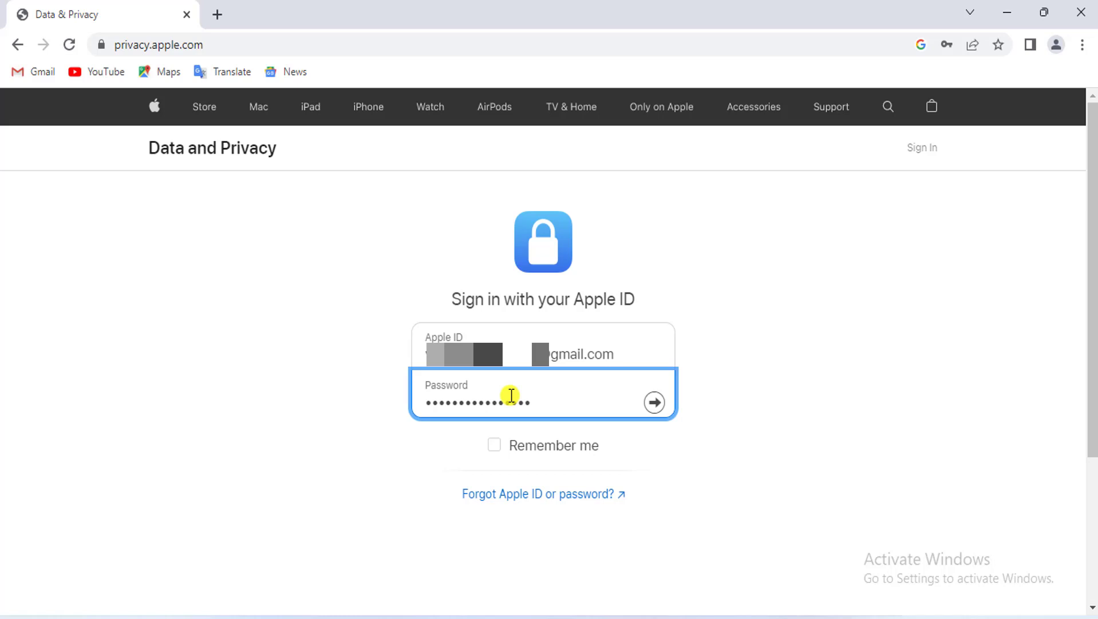
click(654, 402)
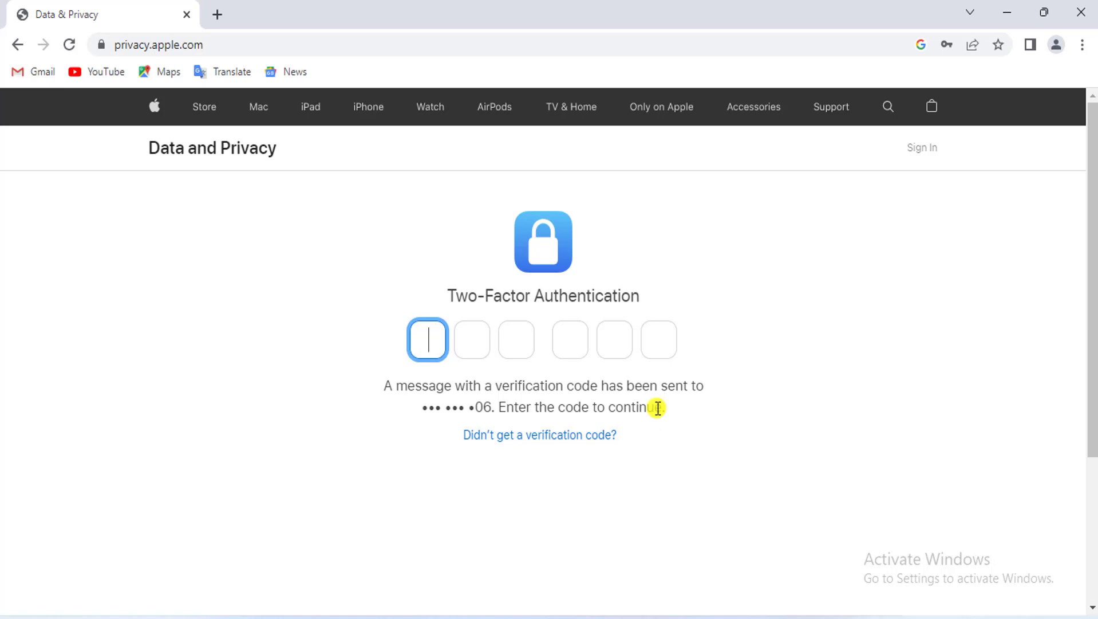
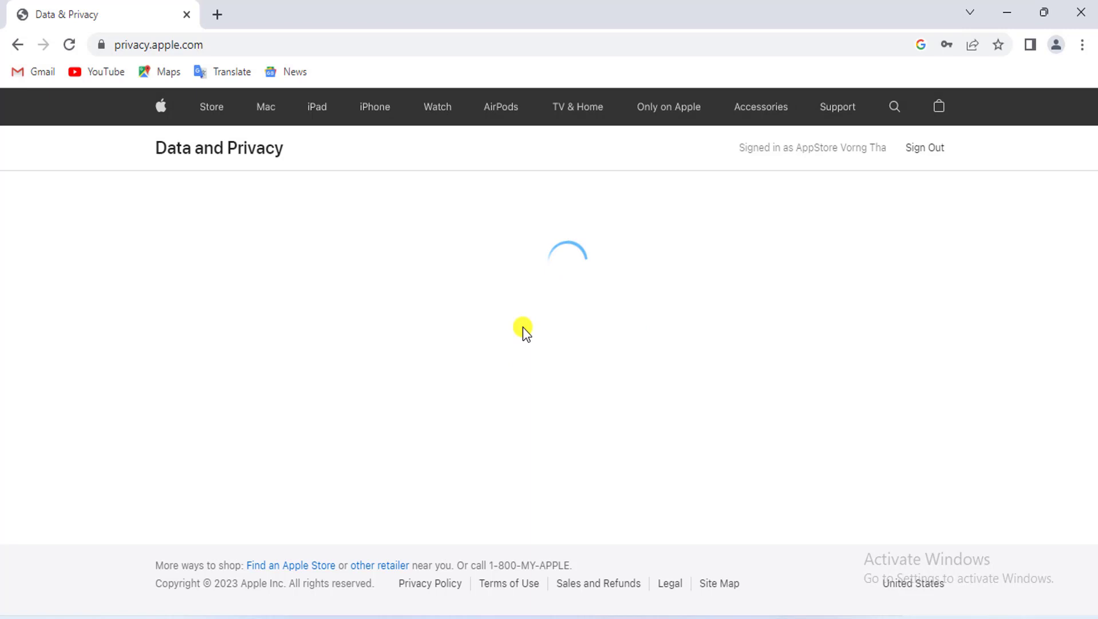
scroll(534, 275, down, 1)
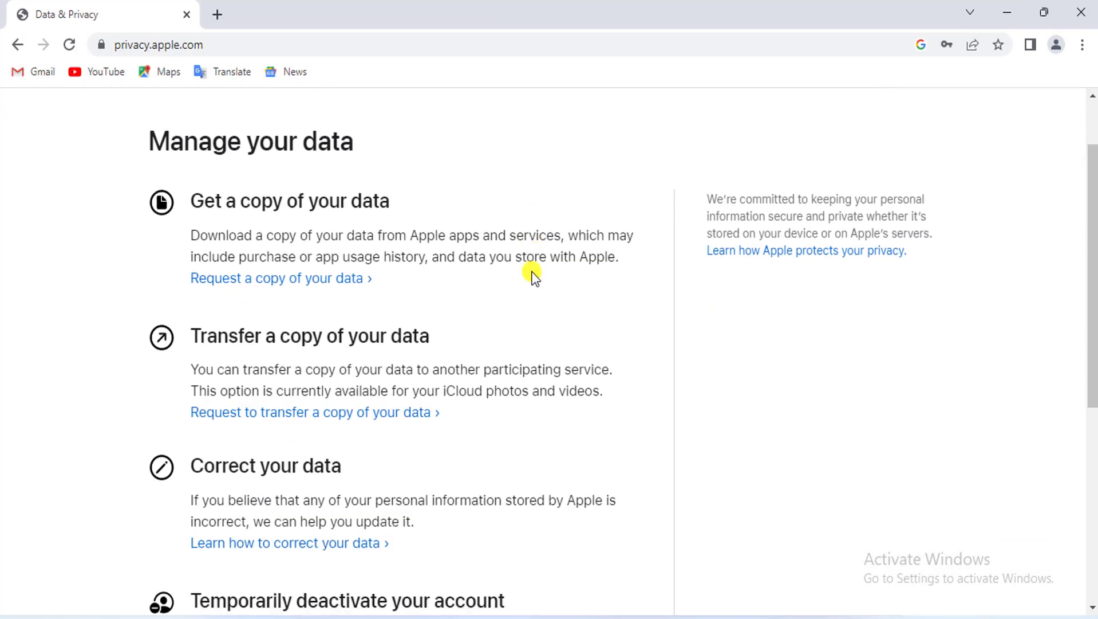
scroll(533, 275, down, 2)
scroll(533, 275, down, 1)
scroll(533, 275, down, 1)
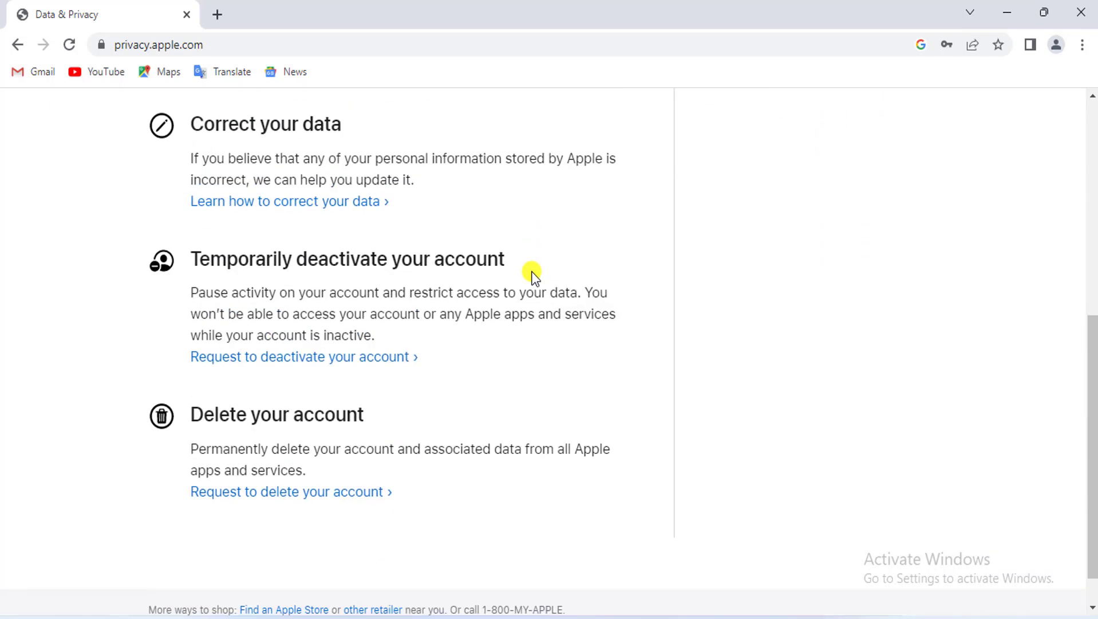
scroll(533, 275, down, 1)
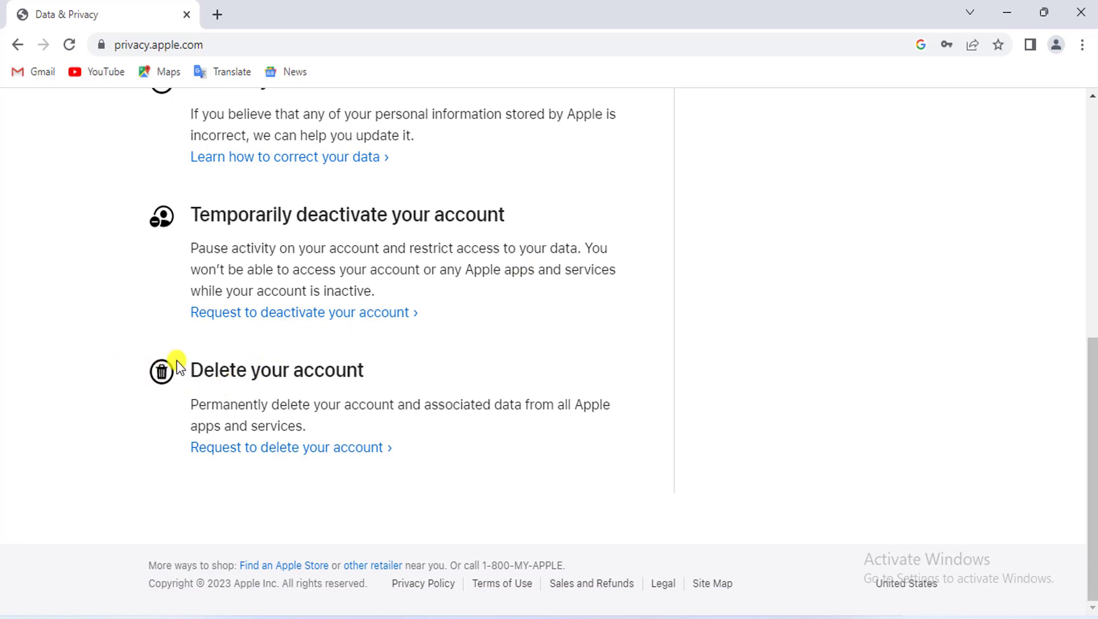
Step: Follow the 'Request to delete your account' link under Delete your account
drag(368, 371, 172, 377)
click(326, 391)
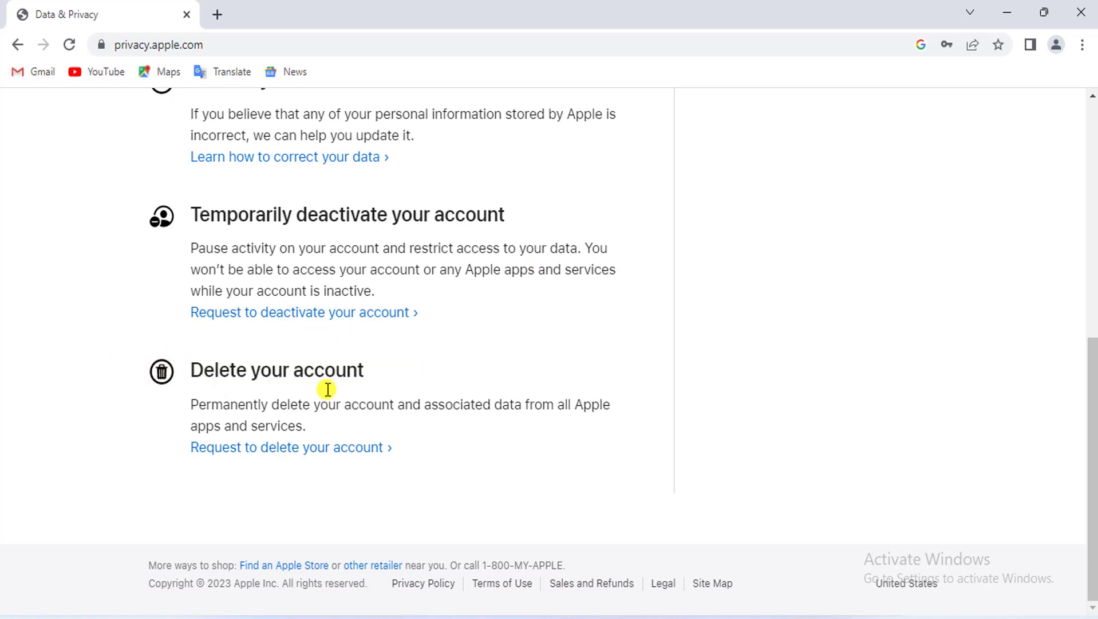
click(301, 454)
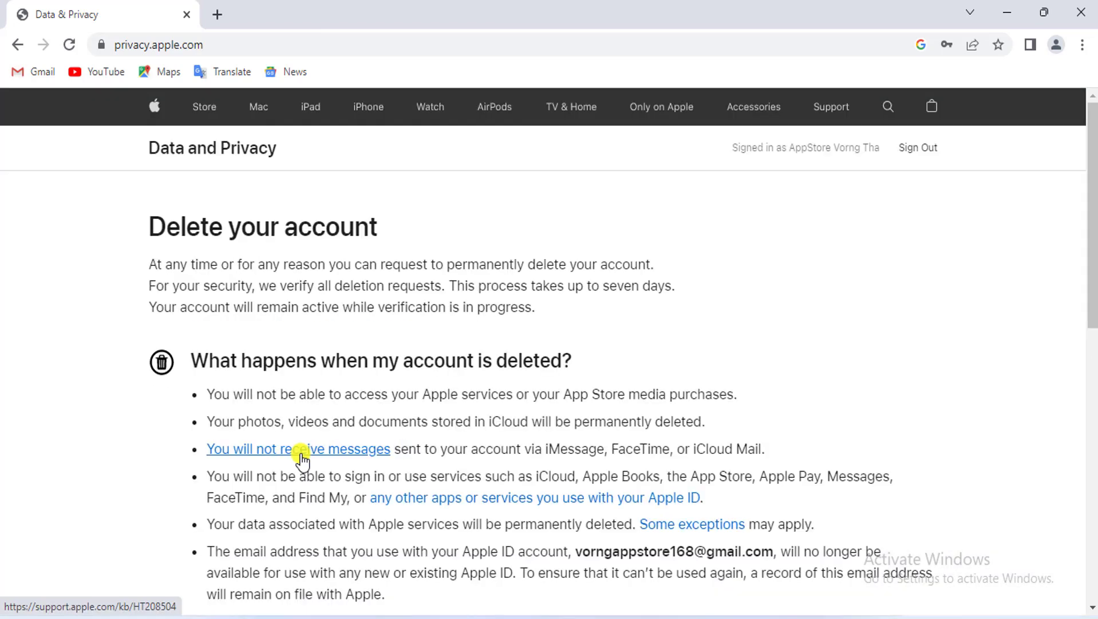
scroll(637, 373, down, 1)
scroll(638, 373, down, 4)
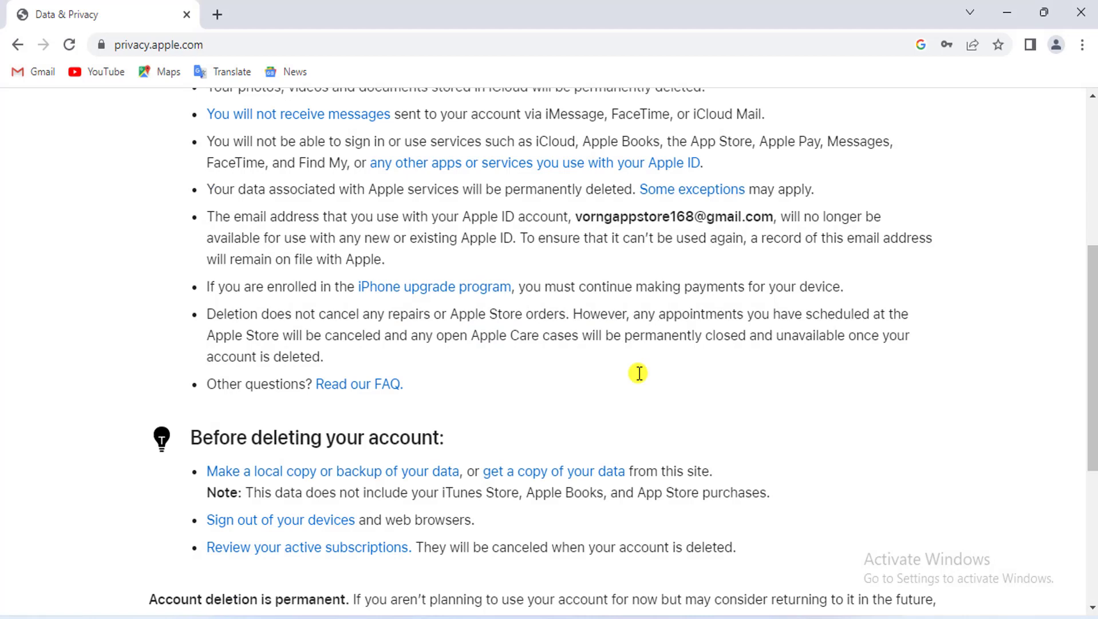
scroll(637, 373, down, 3)
scroll(638, 372, down, 3)
scroll(637, 373, down, 2)
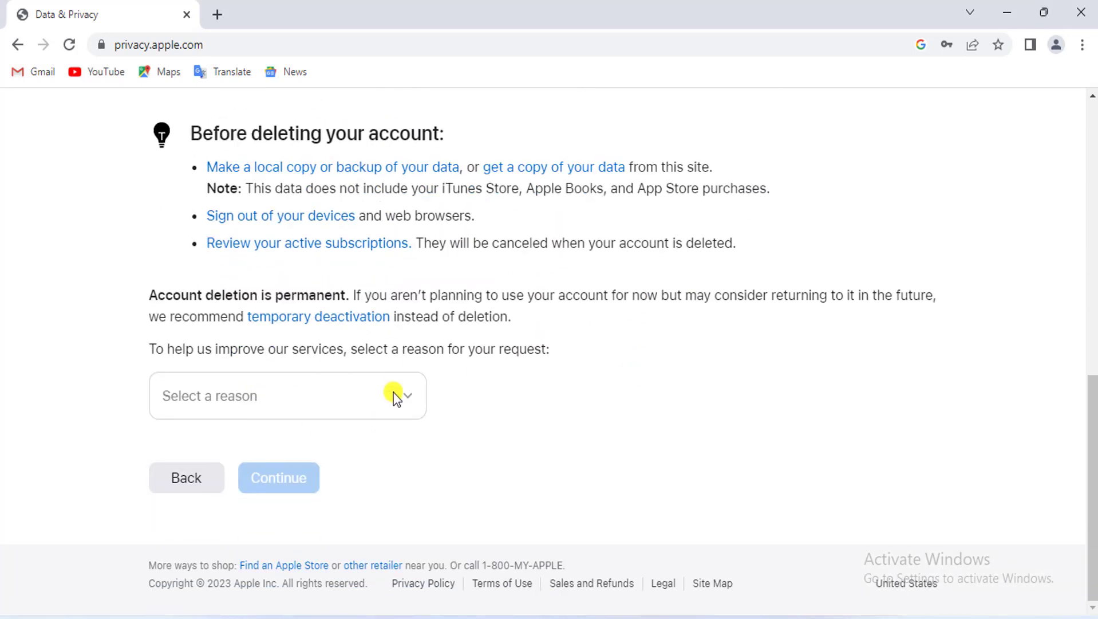
Step: Pick 'I want to stop using my account' from the deletion reason dropdown
click(334, 395)
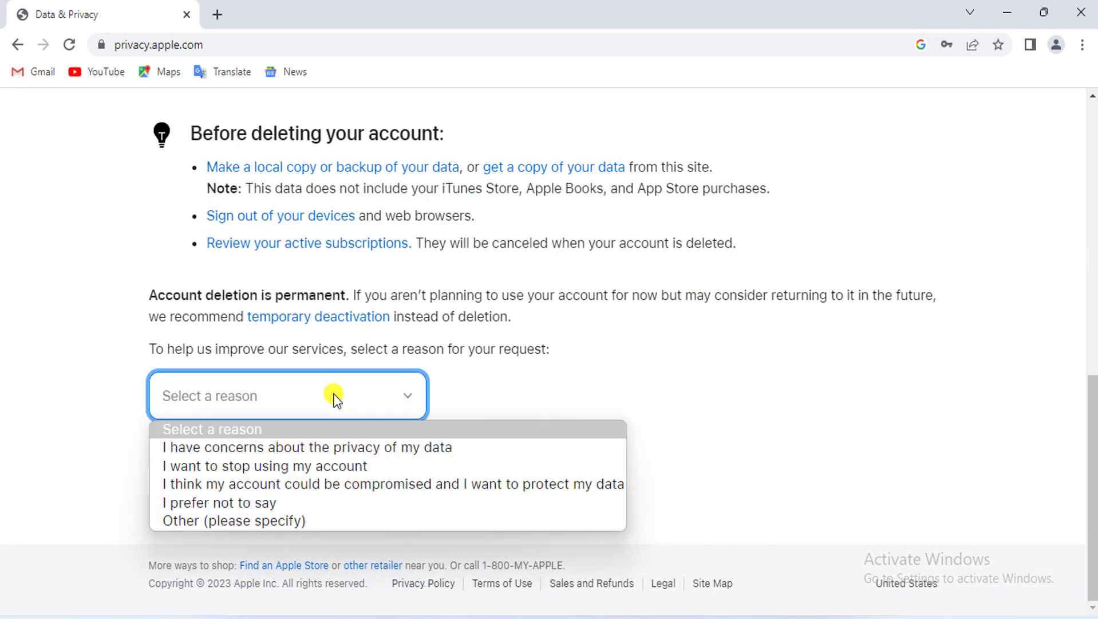
click(246, 466)
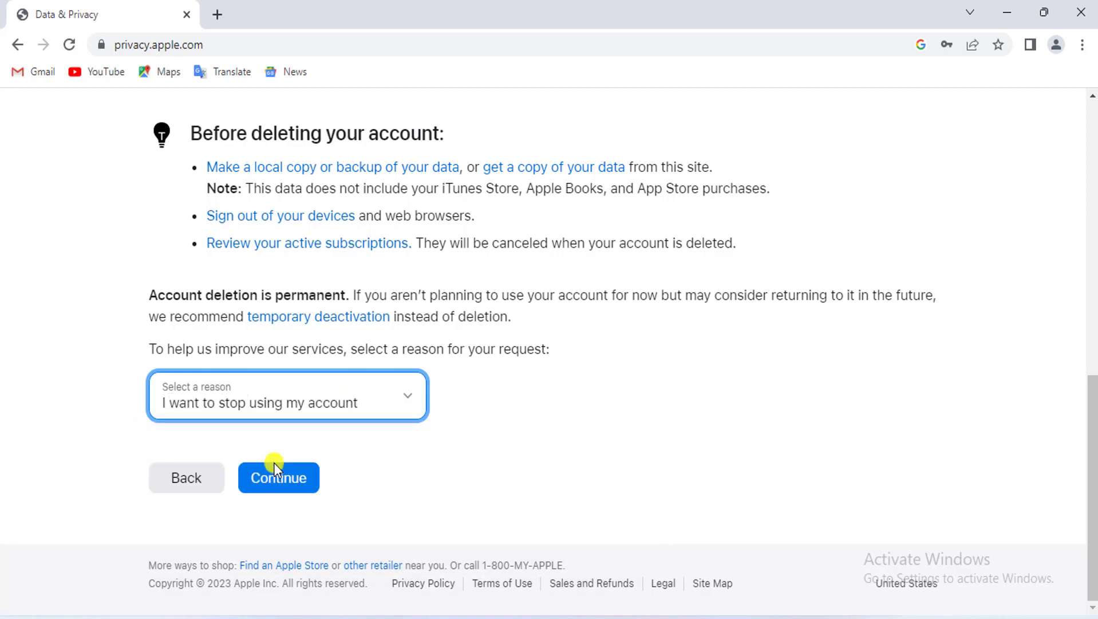
Step: Continue past the important-things page and accept the Deletion Terms & Conditions
click(277, 478)
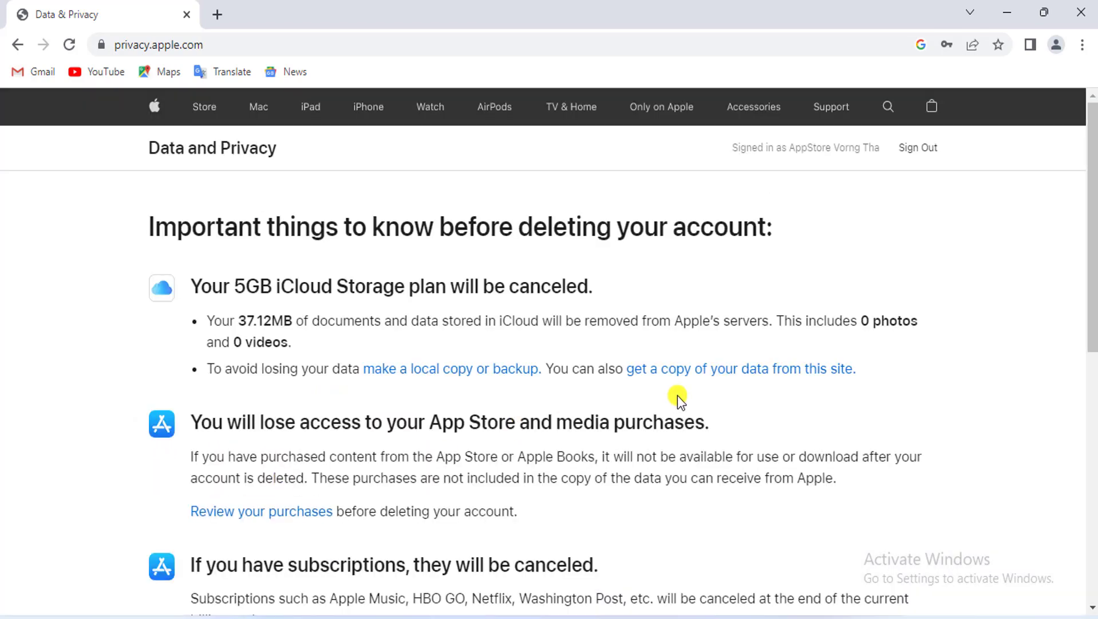
scroll(610, 357, down, 5)
scroll(610, 357, down, 5)
scroll(610, 358, down, 5)
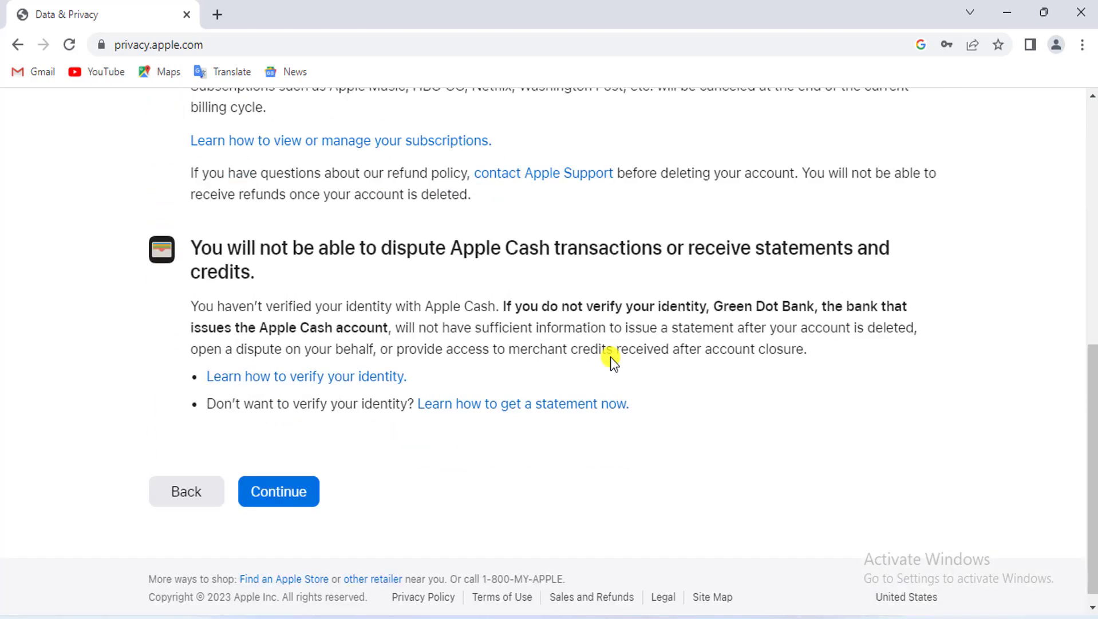
click(278, 483)
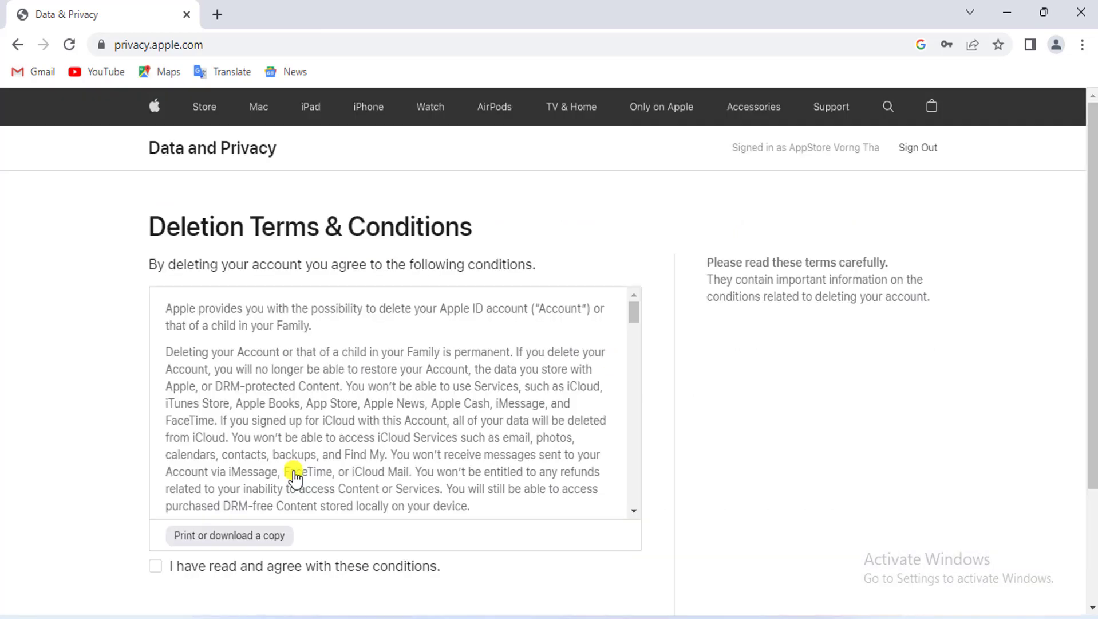
scroll(500, 318, down, 1)
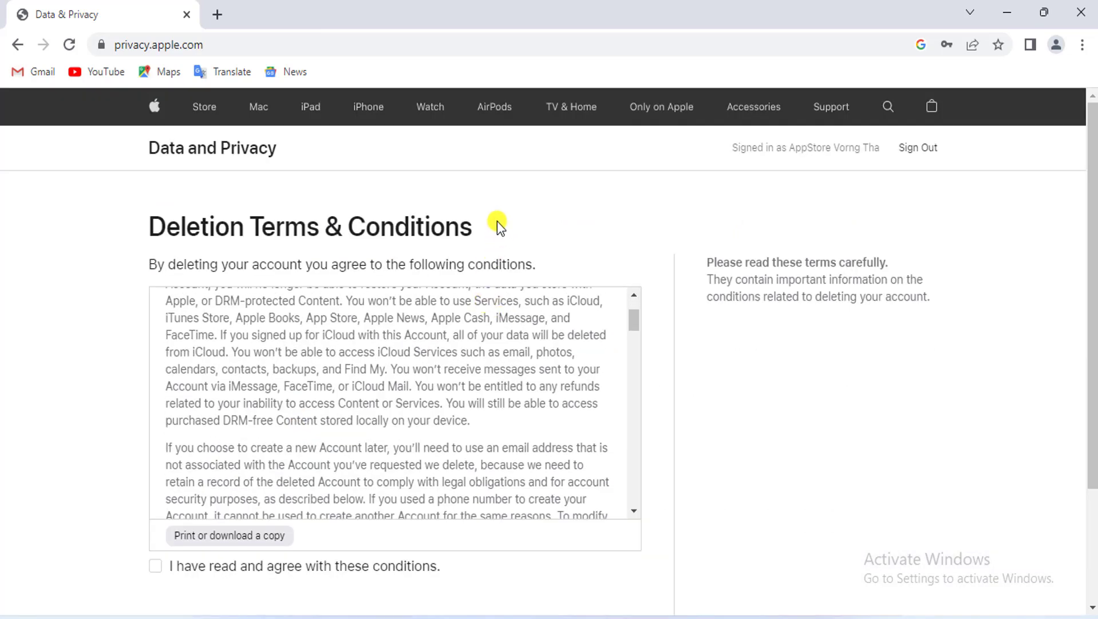
drag(500, 232, 89, 227)
click(625, 235)
scroll(567, 400, down, 4)
scroll(567, 400, down, 4)
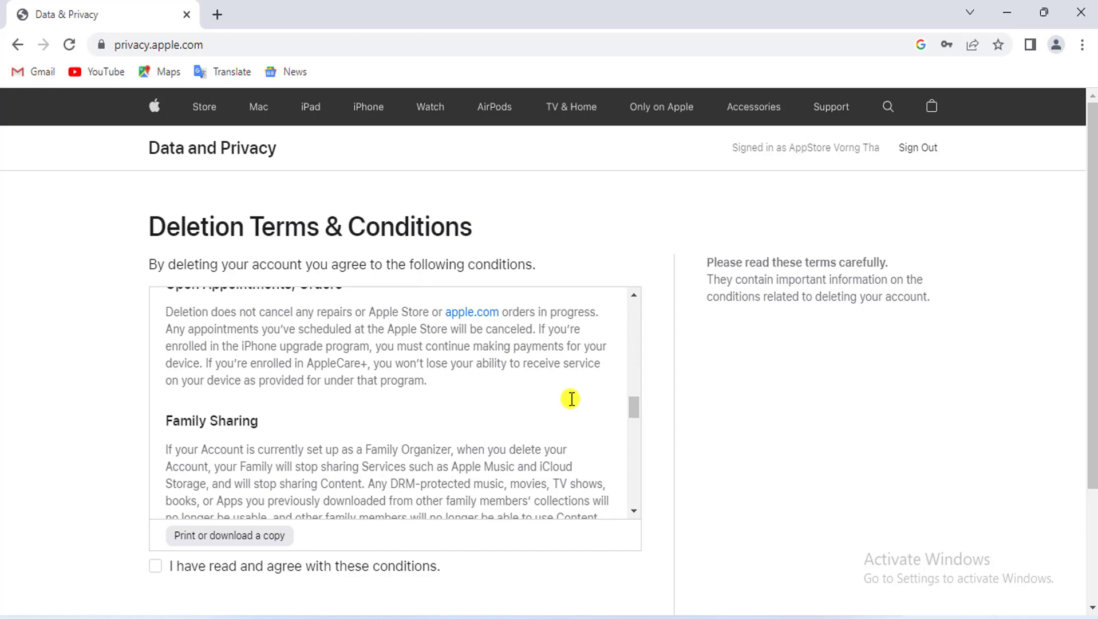
scroll(553, 403, down, 4)
scroll(429, 473, down, 4)
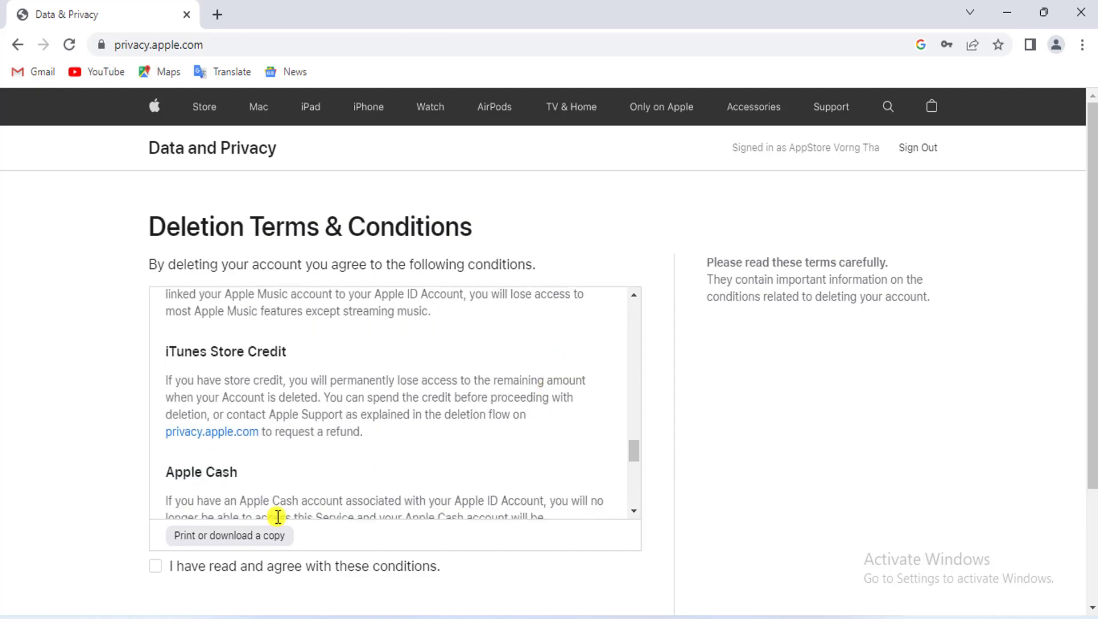
click(155, 565)
scroll(916, 397, down, 2)
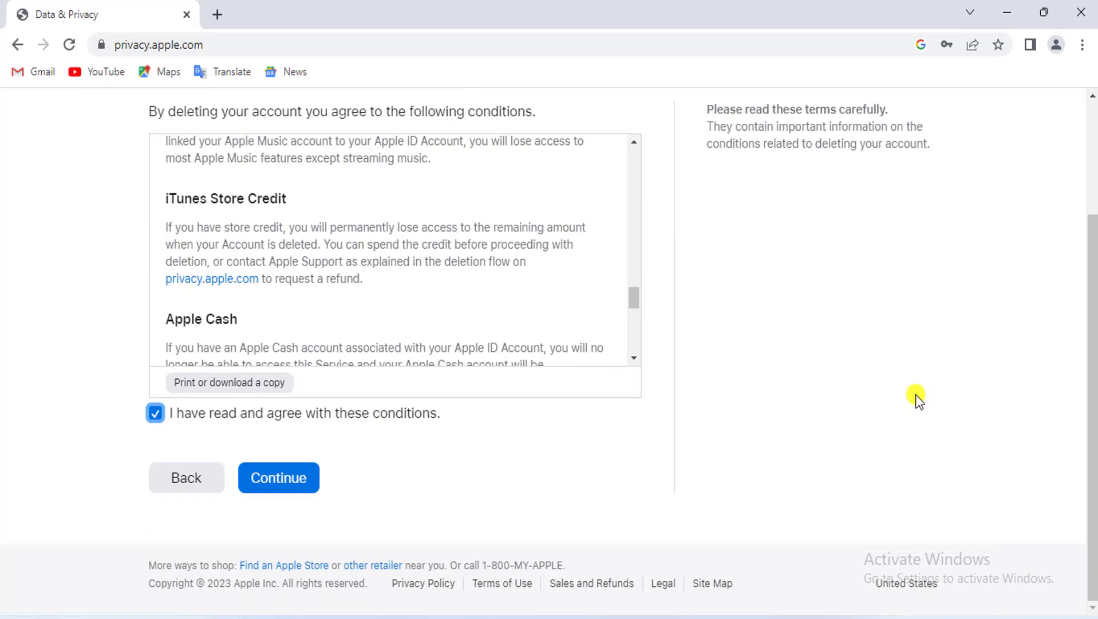
click(283, 477)
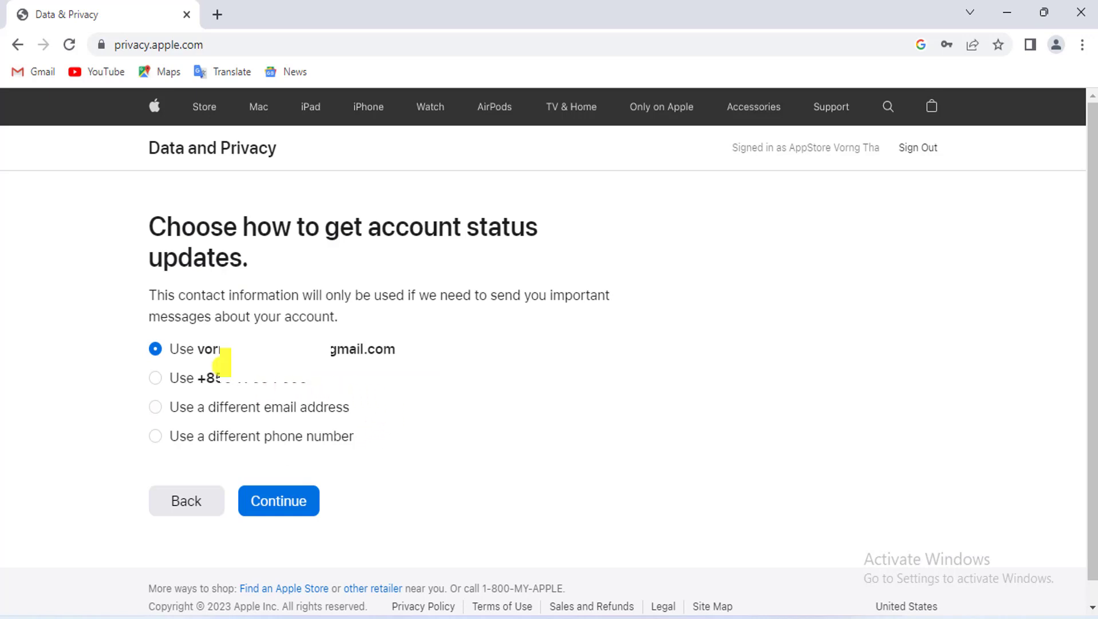
Step: Choose the +85… phone number for account status updates and continue
click(155, 406)
click(155, 378)
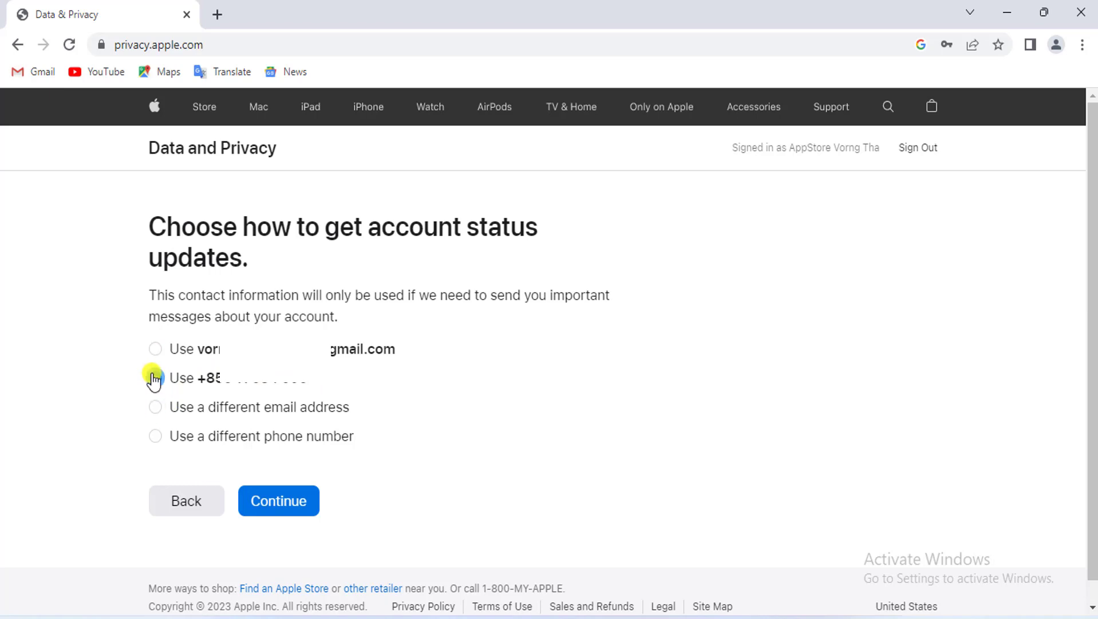
click(154, 349)
drag(397, 349, 155, 357)
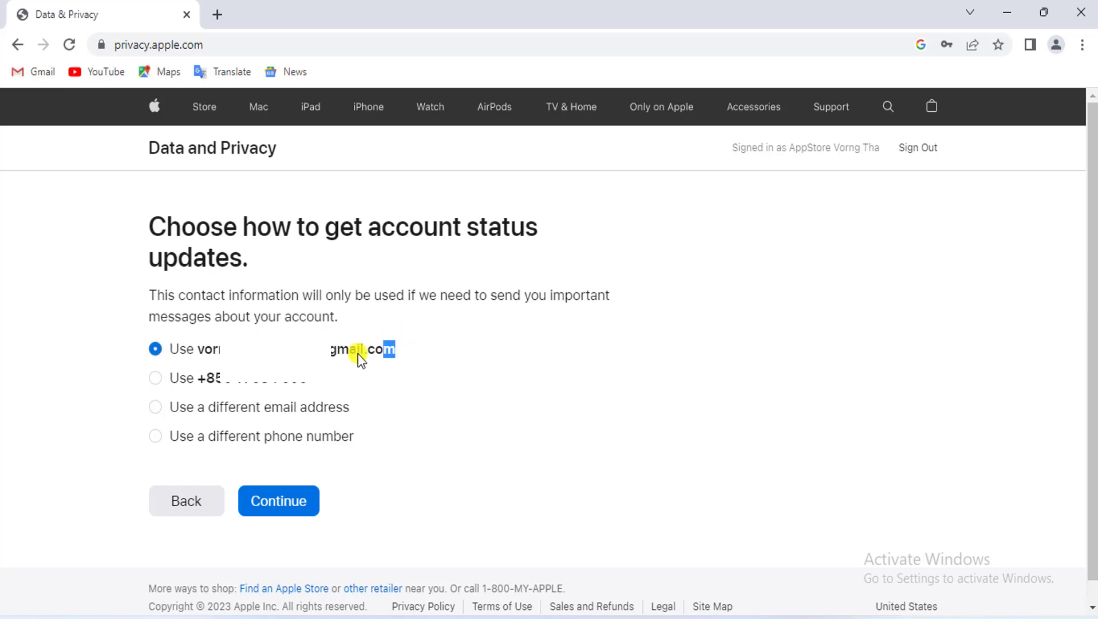
click(418, 354)
click(155, 378)
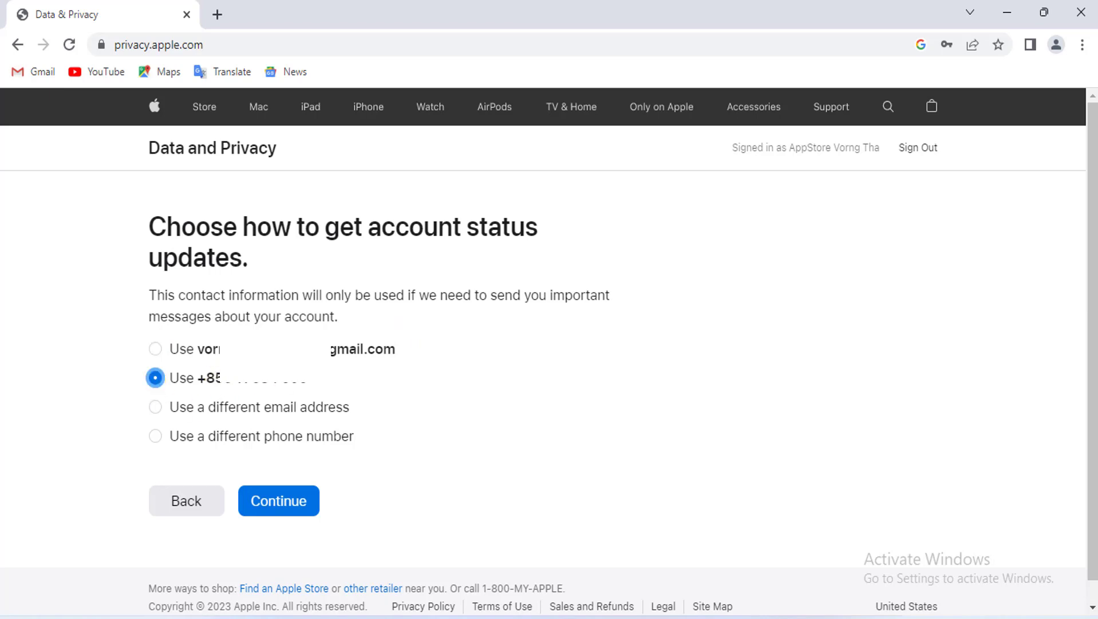
triple_click(155, 380)
click(363, 373)
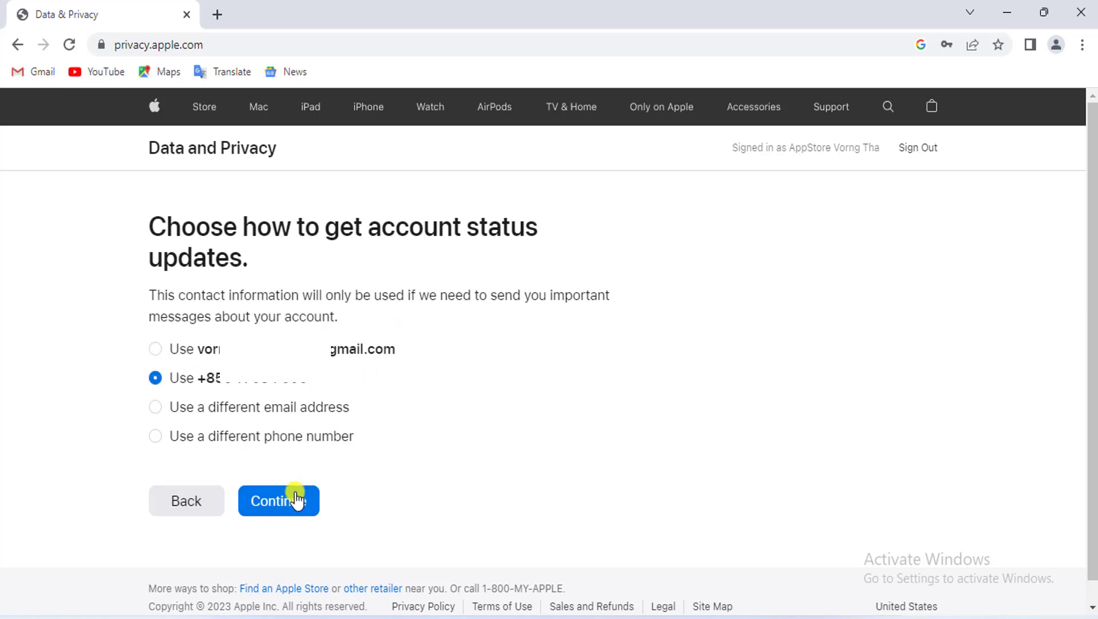
click(290, 502)
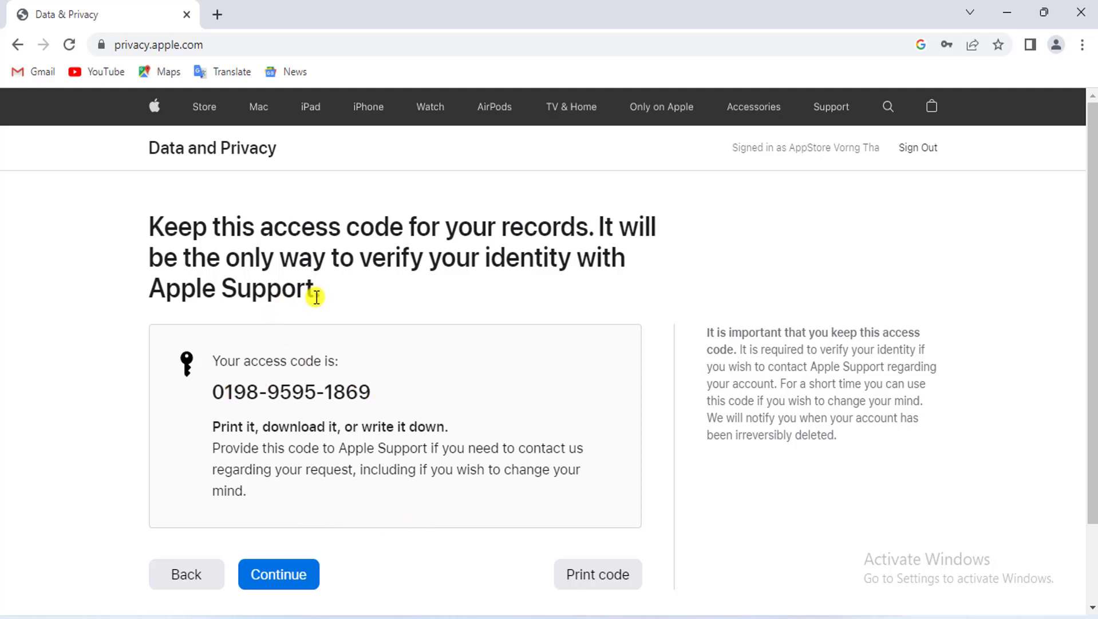
mouse_move(321, 289)
mouse_down()
mouse_move(155, 256)
mouse_move(148, 226)
mouse_up()
click(378, 412)
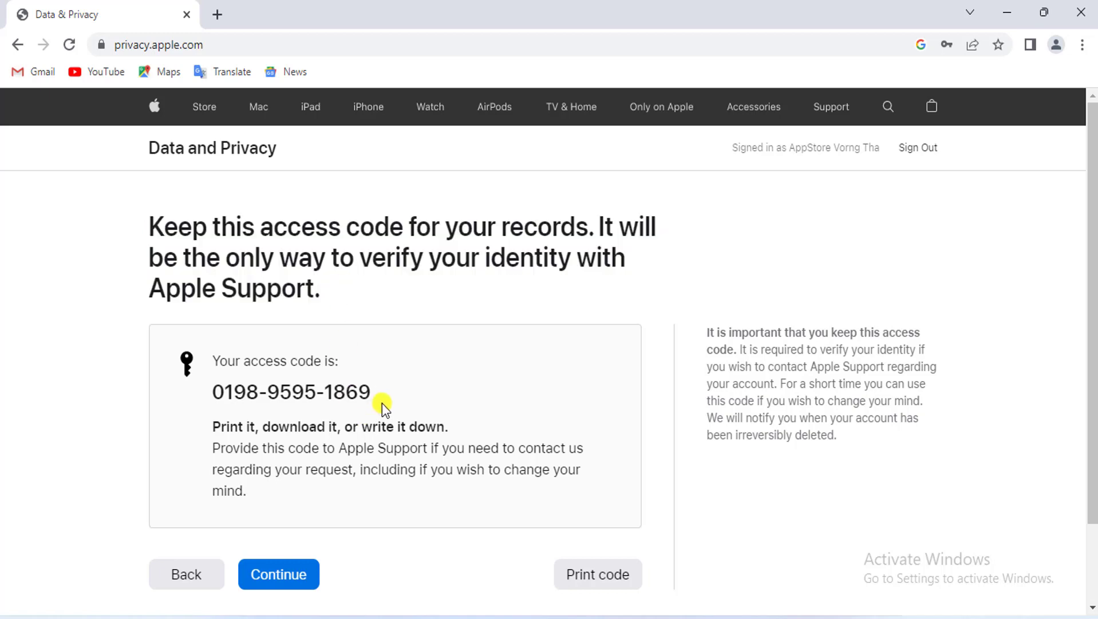
drag(371, 393, 212, 393)
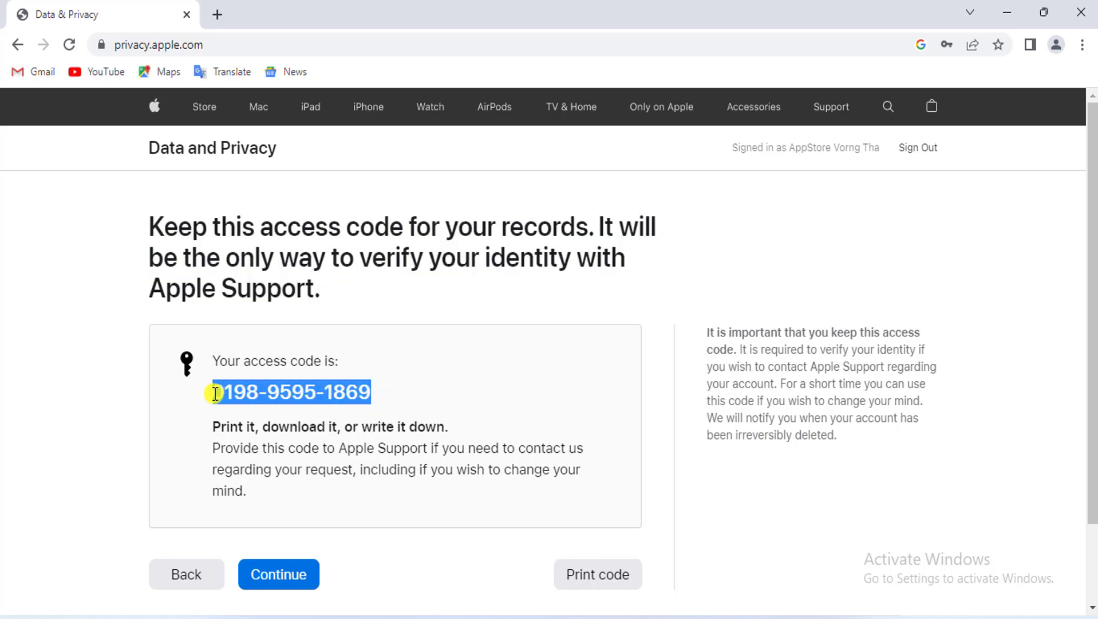
right_click(310, 393)
click(339, 410)
click(470, 403)
scroll(470, 404, down, 1)
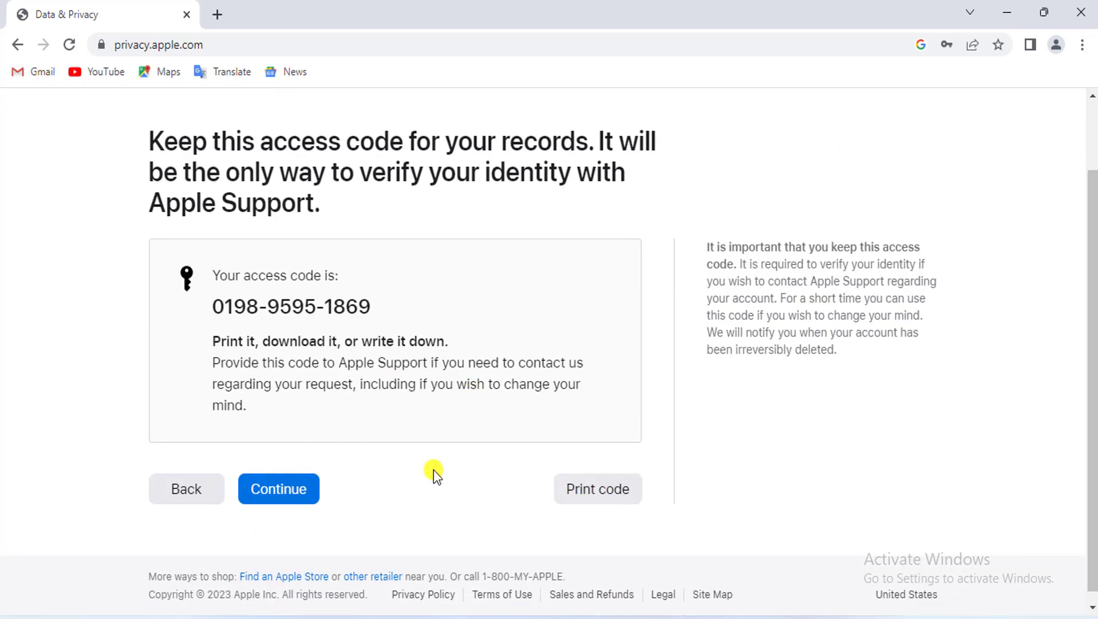
click(278, 488)
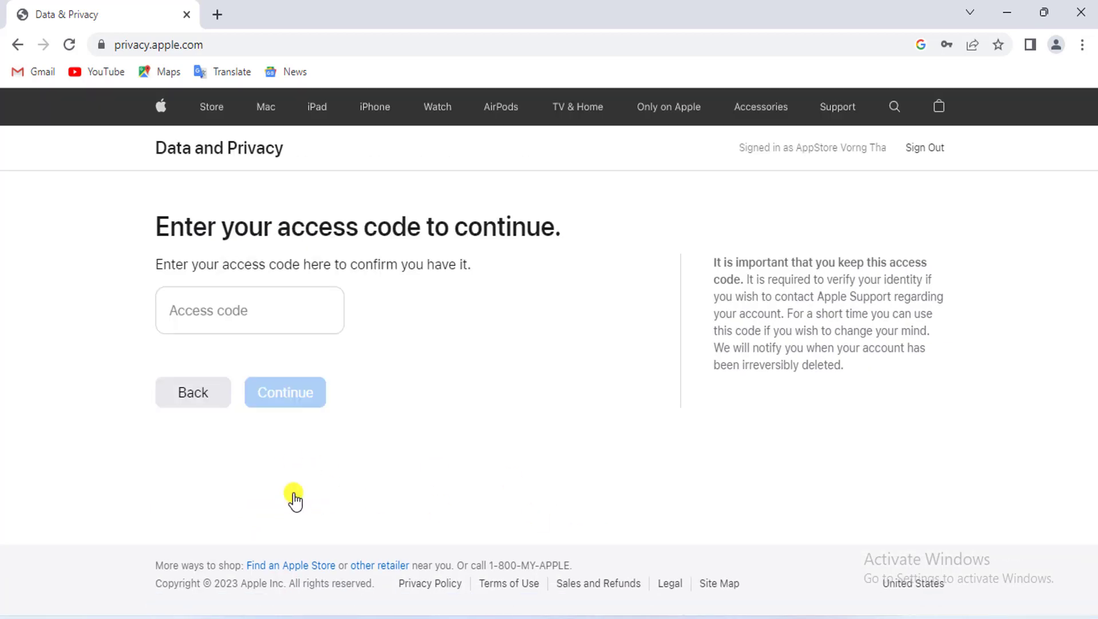
click(256, 311)
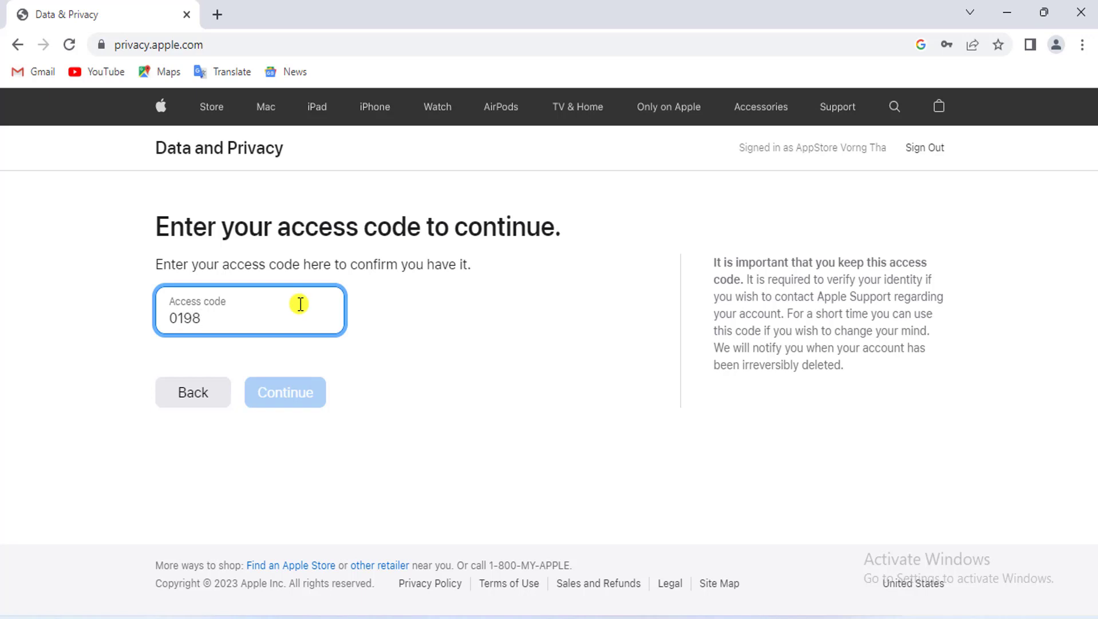
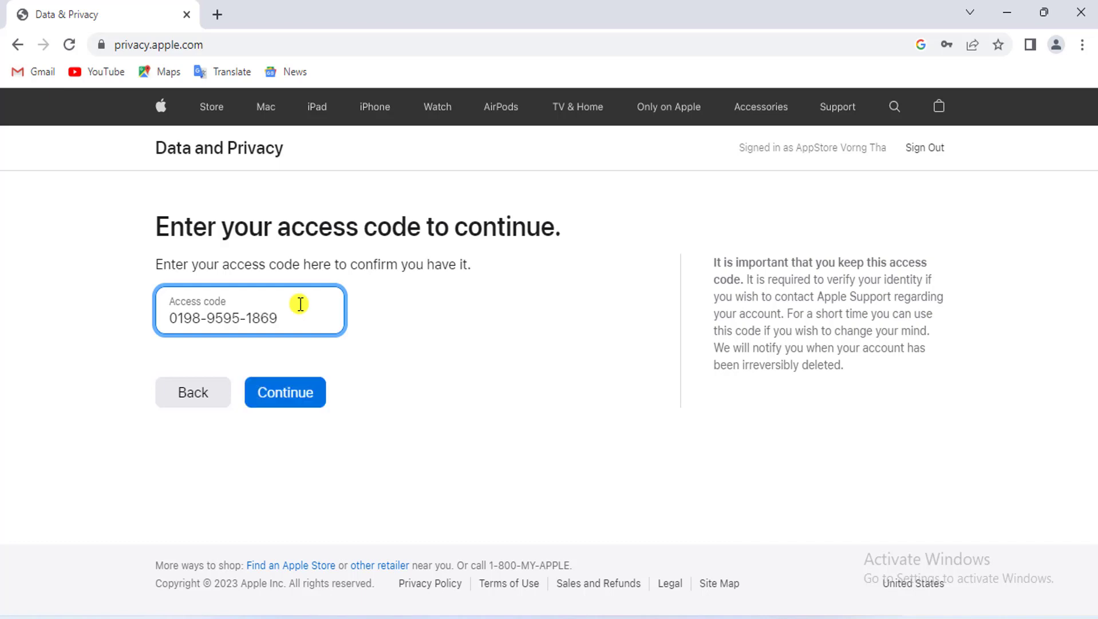
click(291, 395)
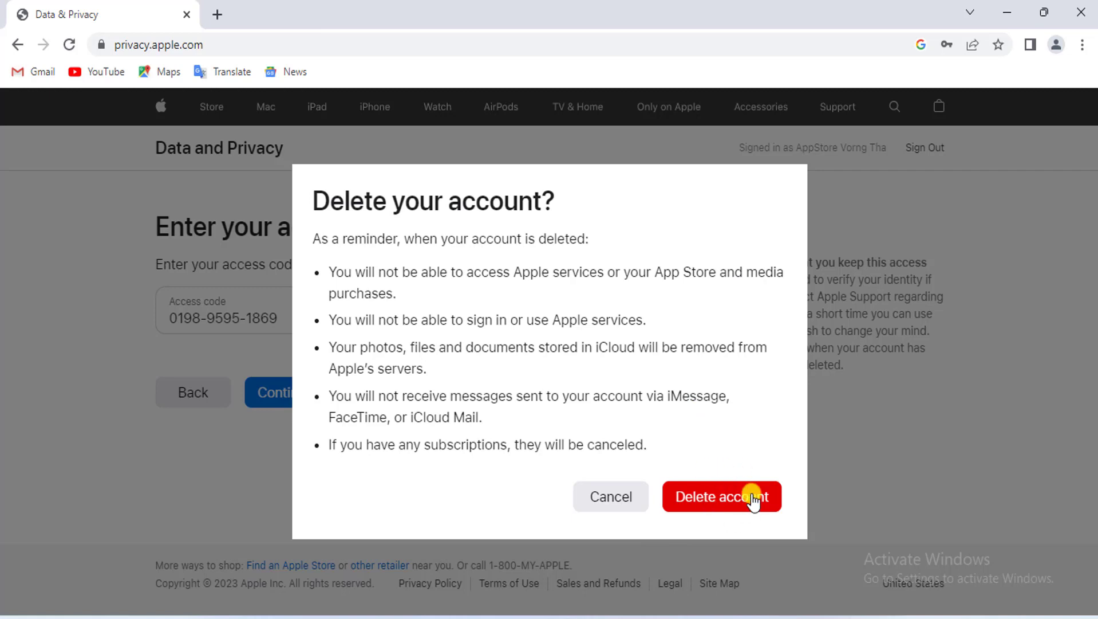